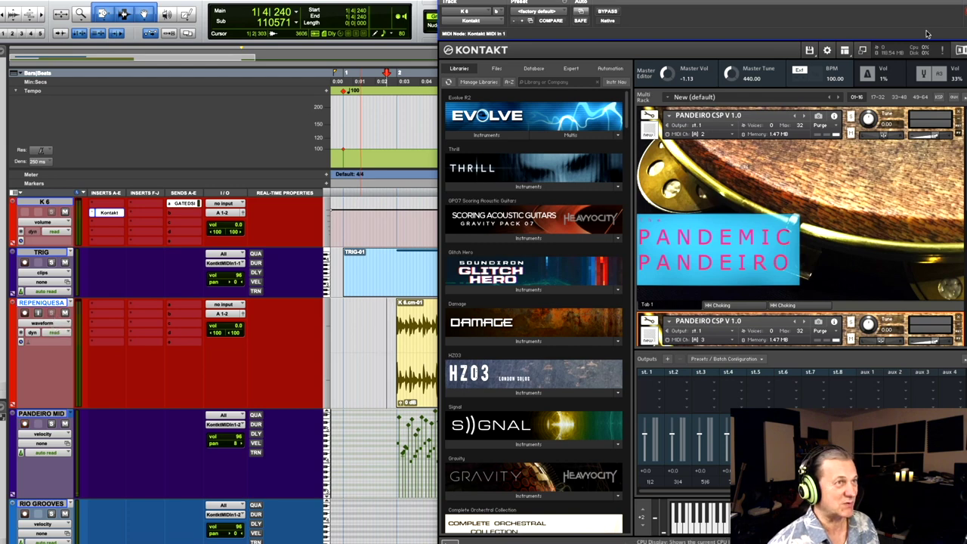
- Scroll the Kontakt rack down to reveal the '01 Escola de Samba 1 (136bpm)' instrument
drag(957, 182, 956, 291)
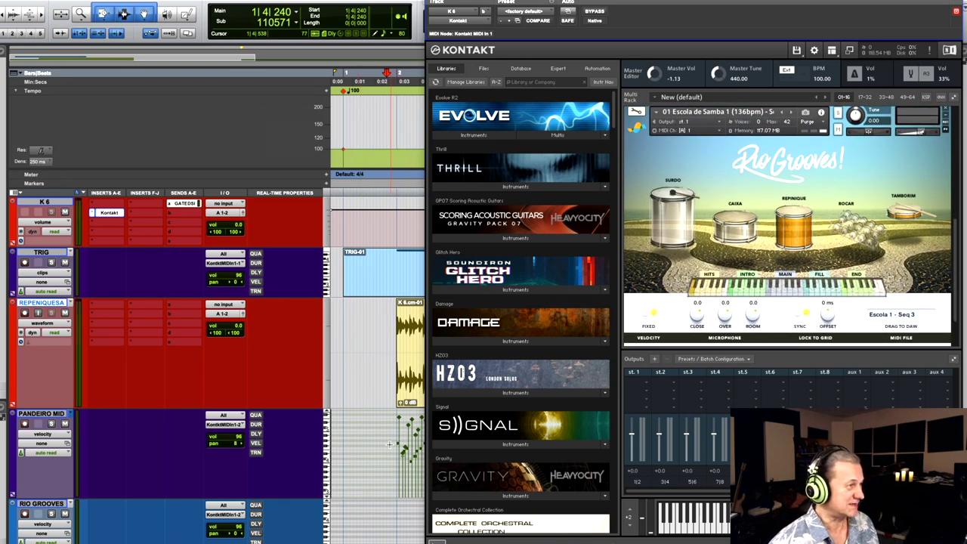
- Select the Pandeiro MID track and play the groove from the session start
click(345, 453)
key(space)
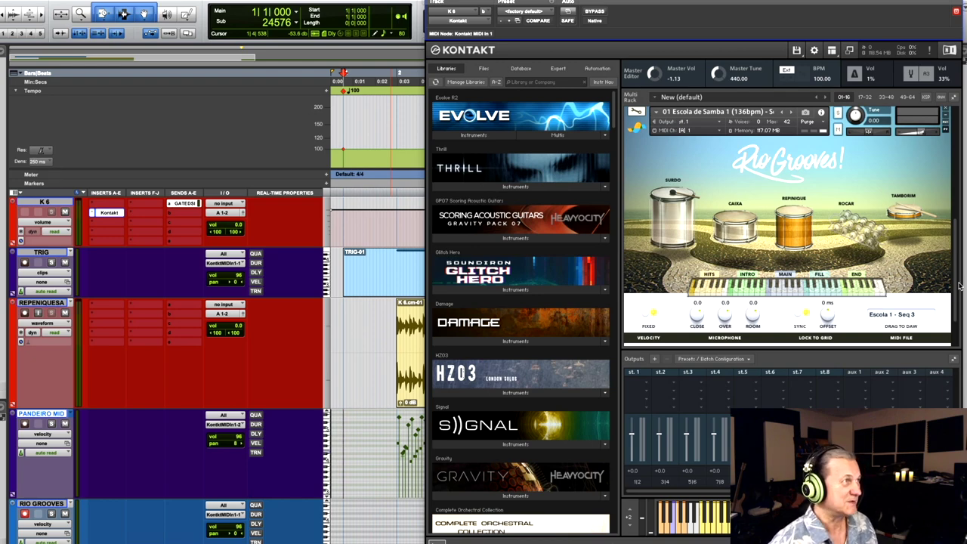
- Close Kontakt, play the repenique groove from just before bar 2, and select the first K 6.cm-01 clip
click(160, 270)
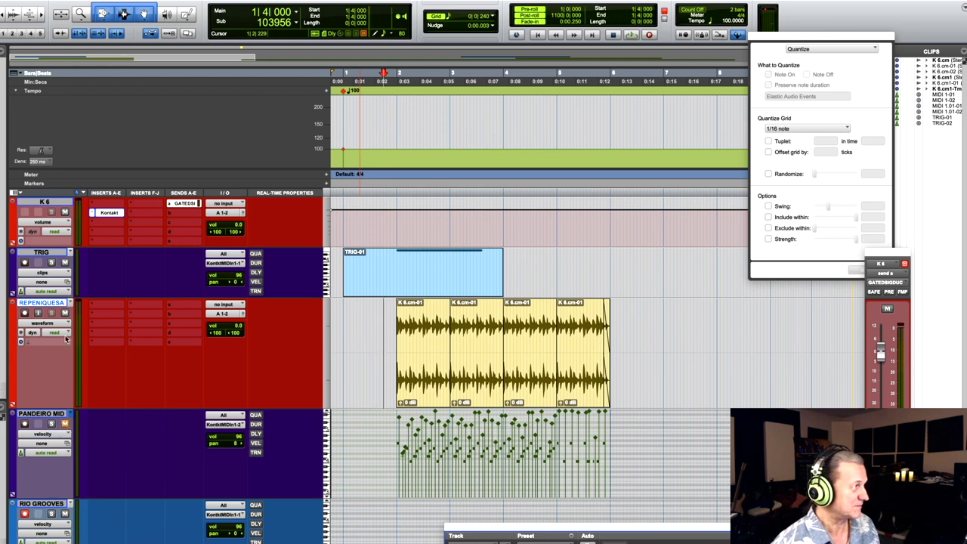
click(392, 270)
key(space)
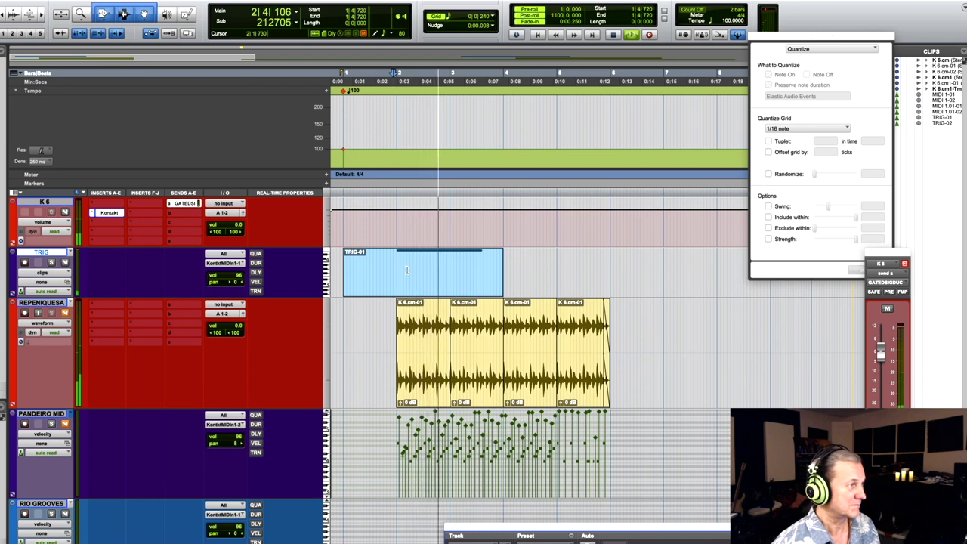
key(space)
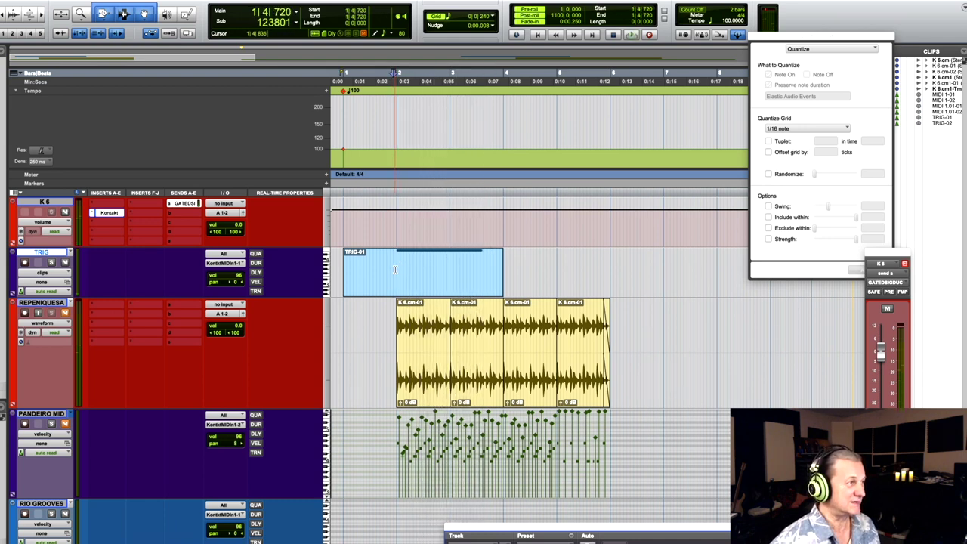
key(space)
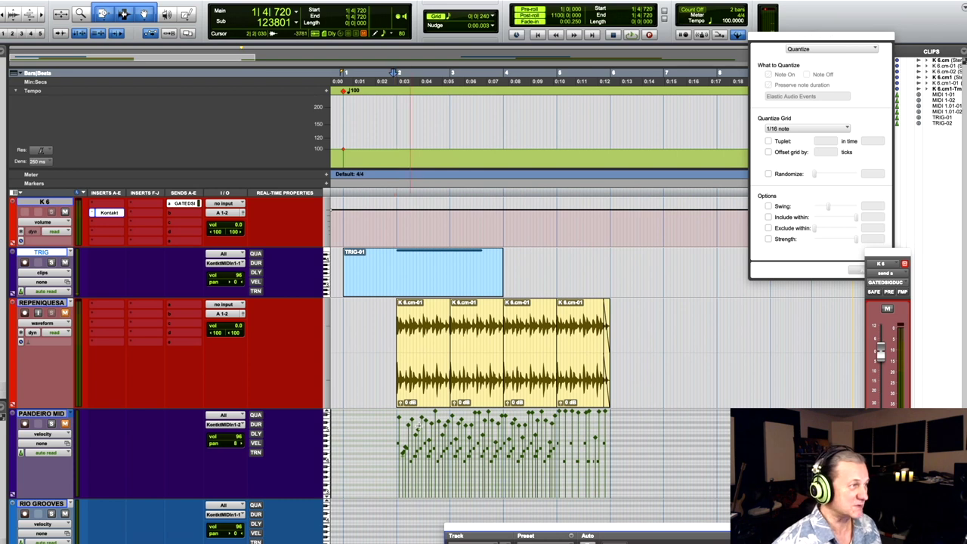
click(421, 398)
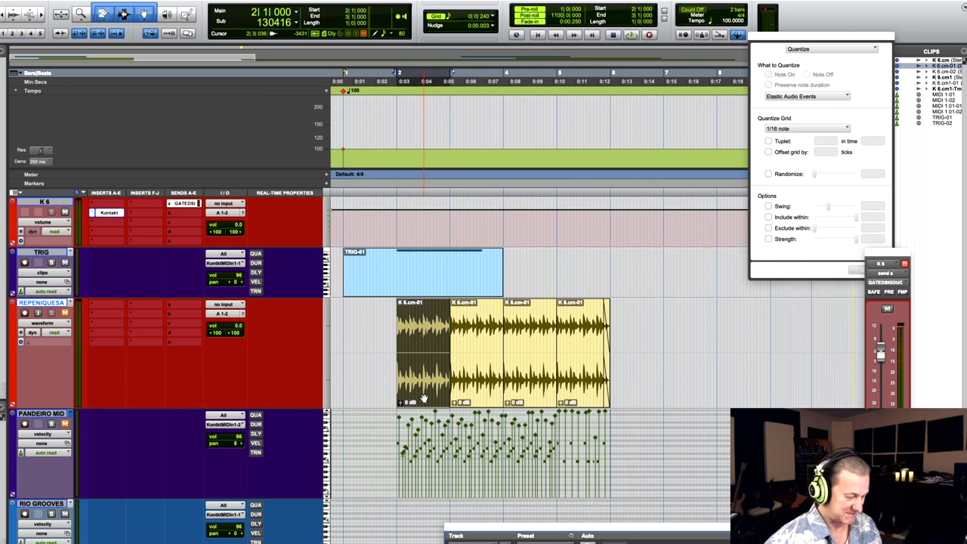
- Zoom in on the first K 6.cm-01 clip and raise the Quantize window higher
key(alt+f)
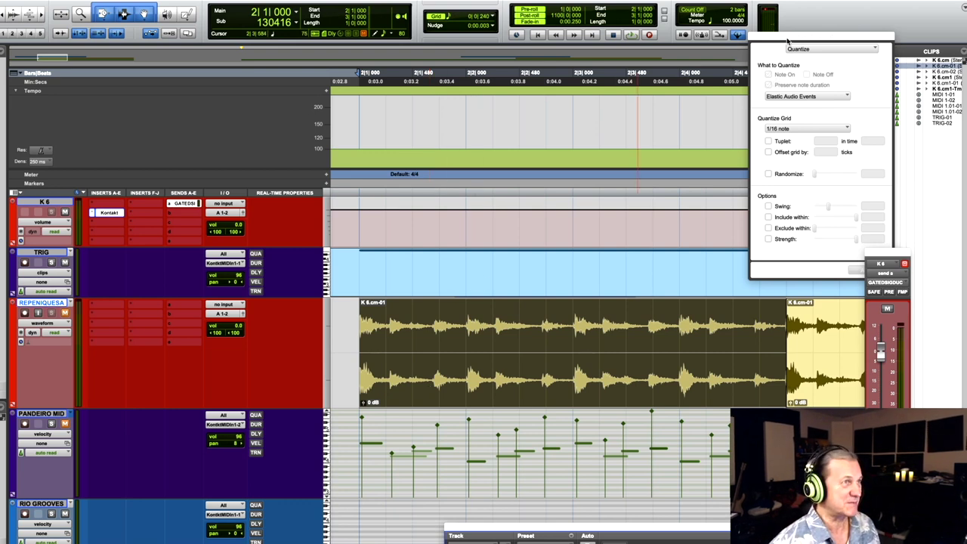
drag(787, 34, 777, 14)
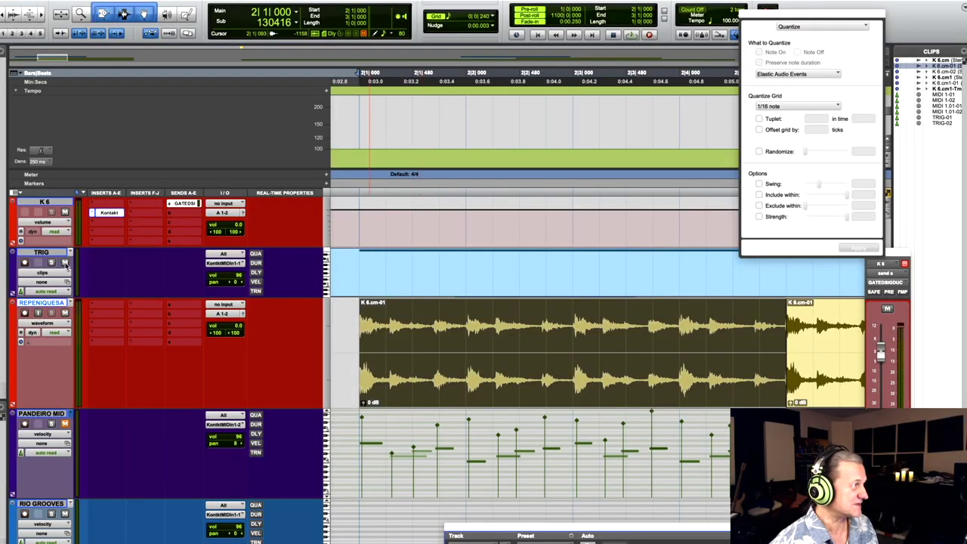
- Play from just before bar 2 while adjusting REPENIQUESA volume, then reselect the first K 6.cm-01 clip
key(super+bracketleft)
key(super+bracketleft)
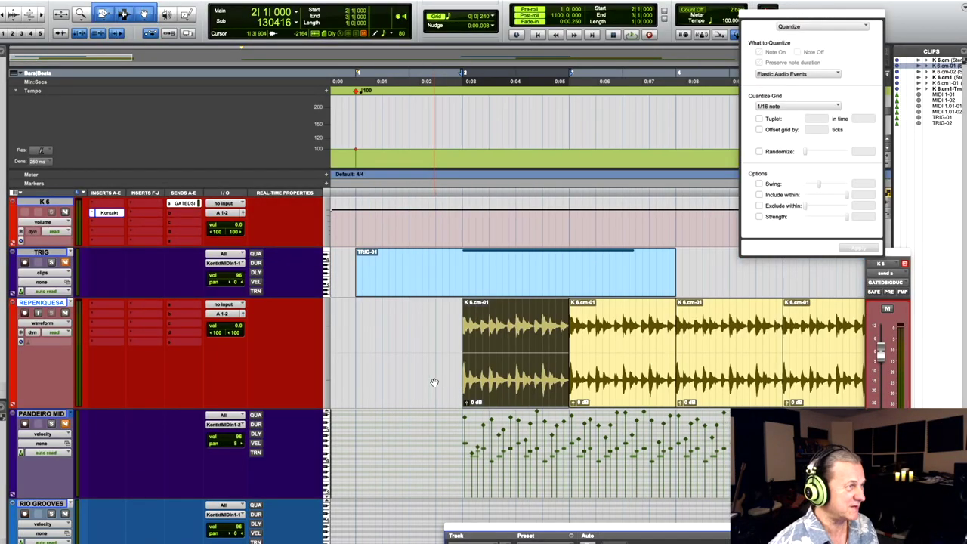
click(446, 325)
click(455, 336)
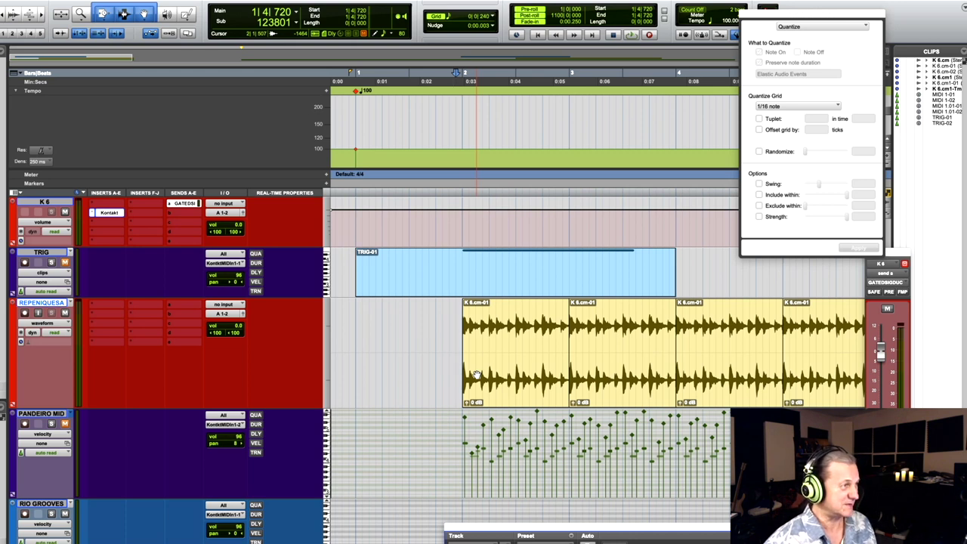
key(space)
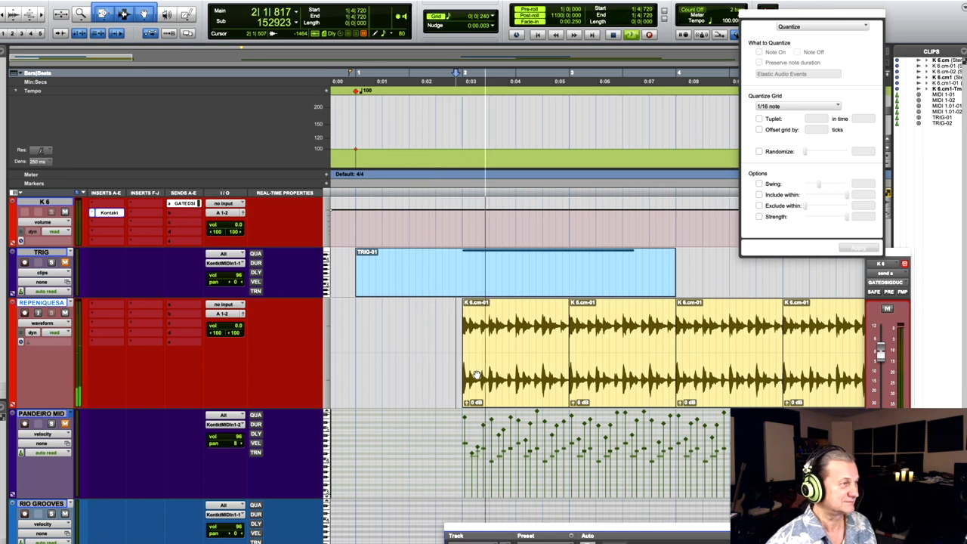
drag(227, 329, 276, 330)
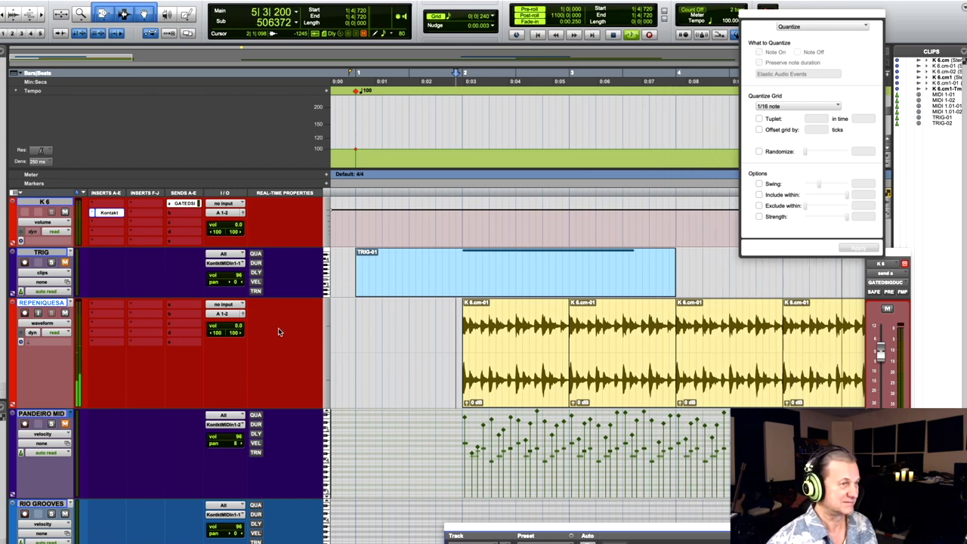
key(space)
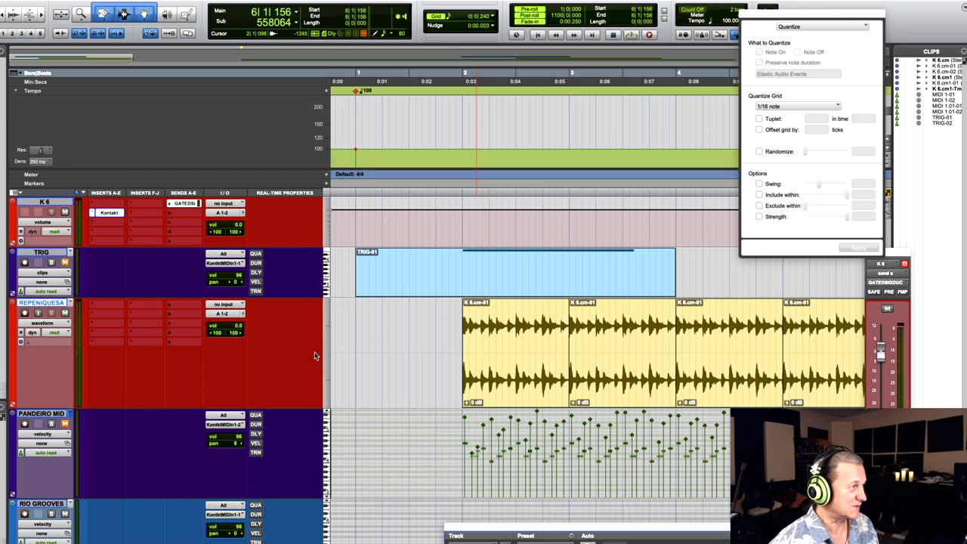
click(500, 390)
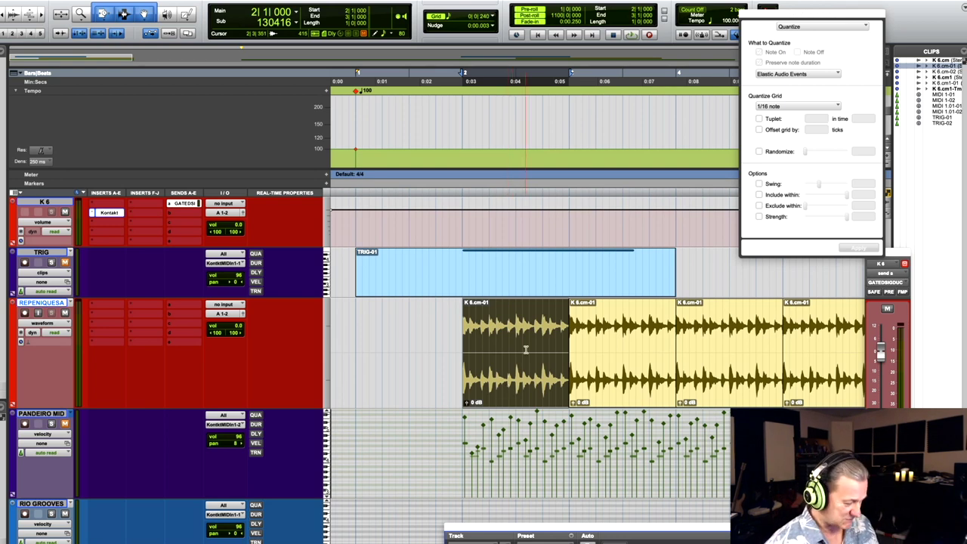
- Open Beat Detective and capture bars 2 to 3 of the first repenique clip
key(super+bracketright)
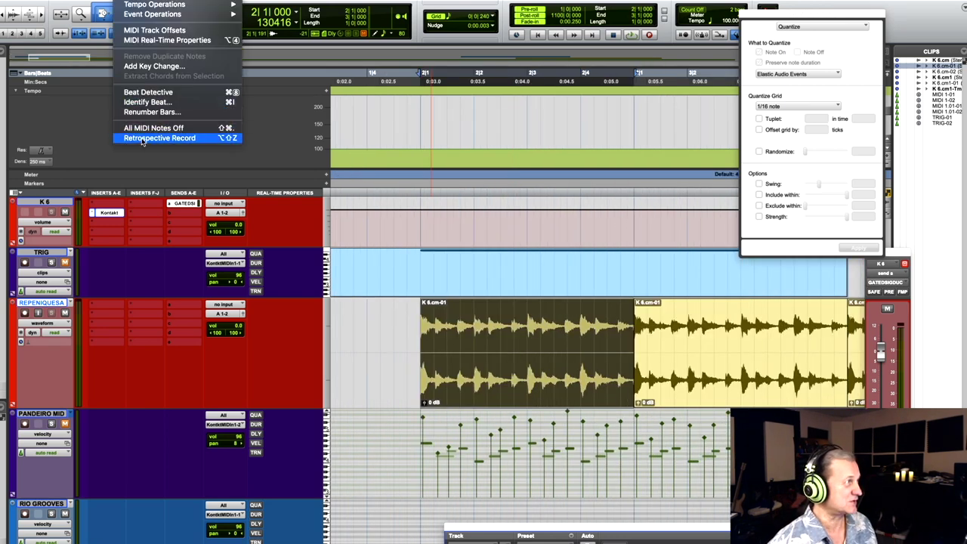
click(147, 93)
drag(435, 139, 473, 162)
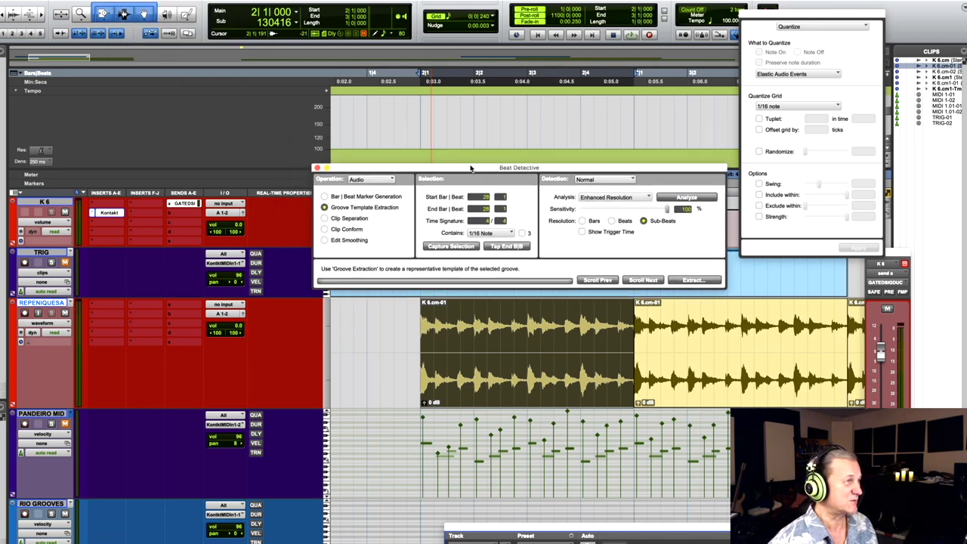
click(453, 248)
click(498, 381)
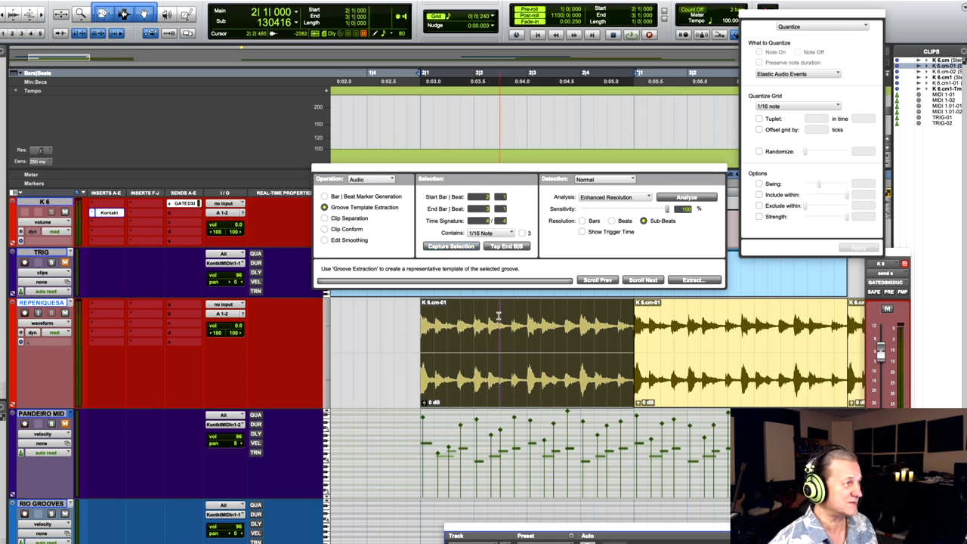
click(454, 248)
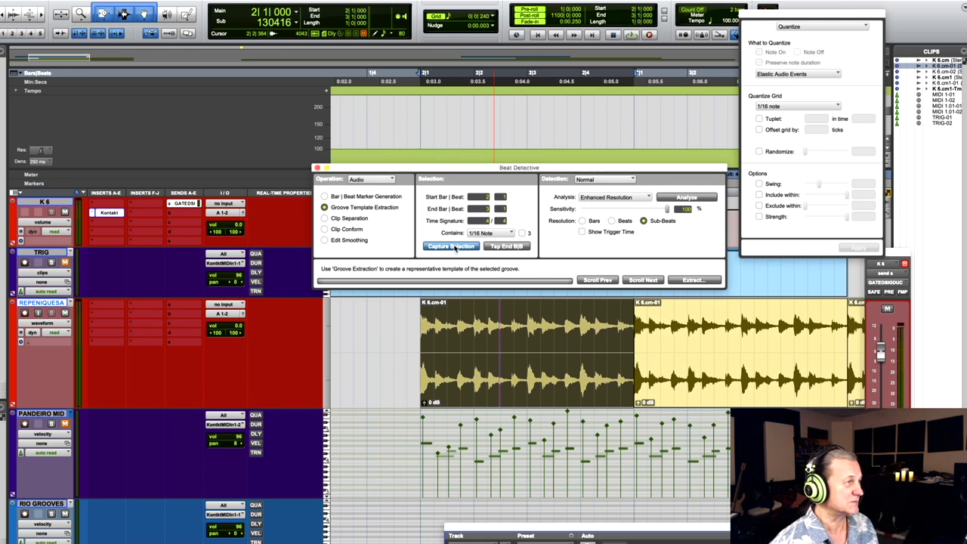
- Switch to Bar | Beat Marker Generation and analyze the clip's sixteenth-note sub-beat triggers
click(325, 197)
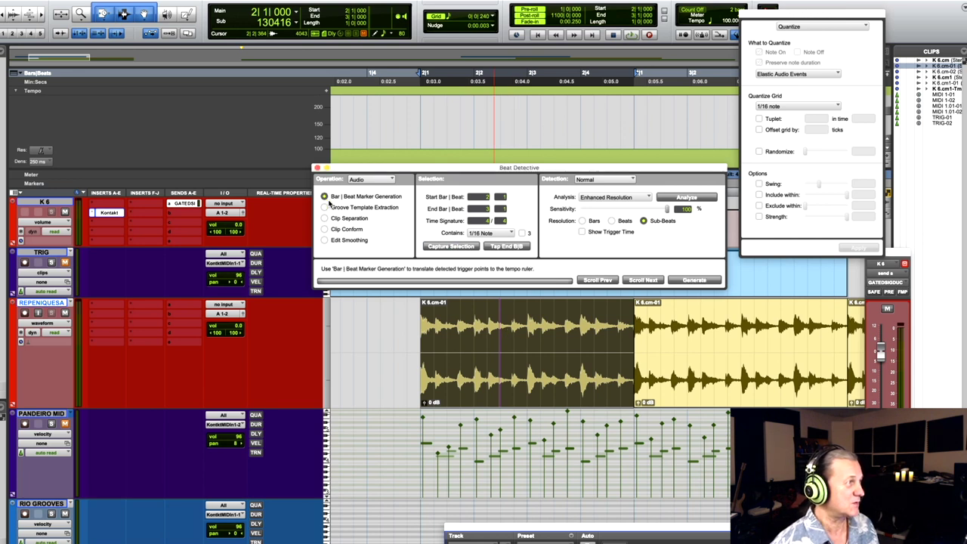
click(686, 198)
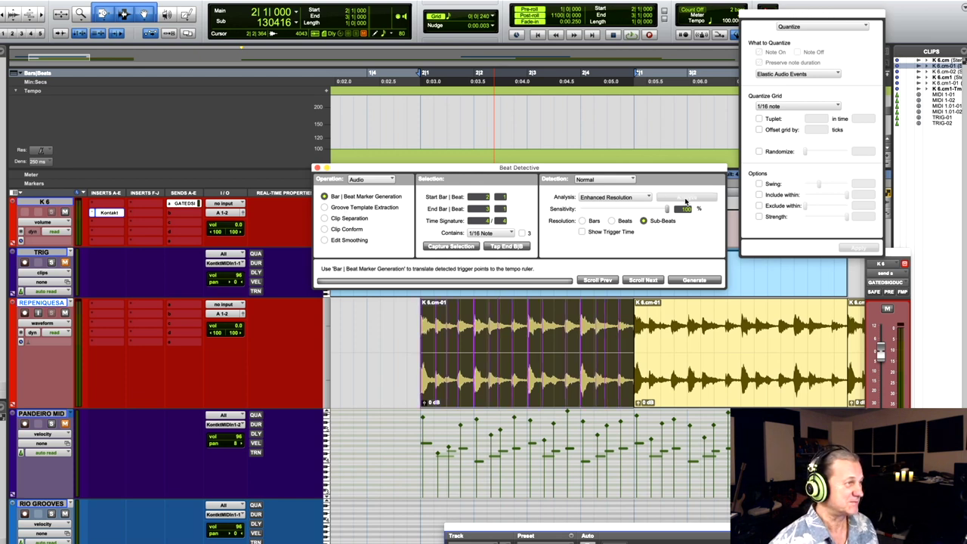
key(e)
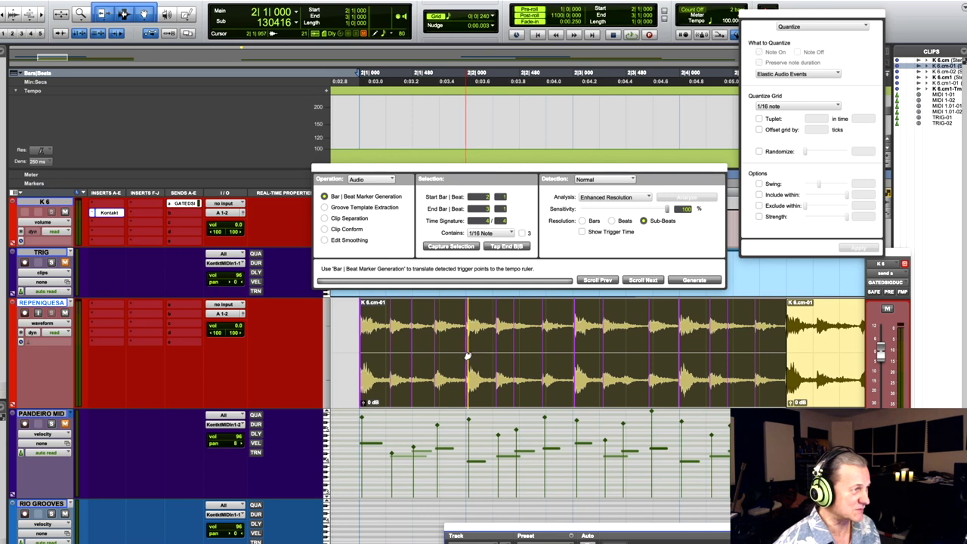
- Nudge one detected beat trigger slightly earlier and switch Beat Detective to Groove Template Extraction
drag(468, 355, 468, 379)
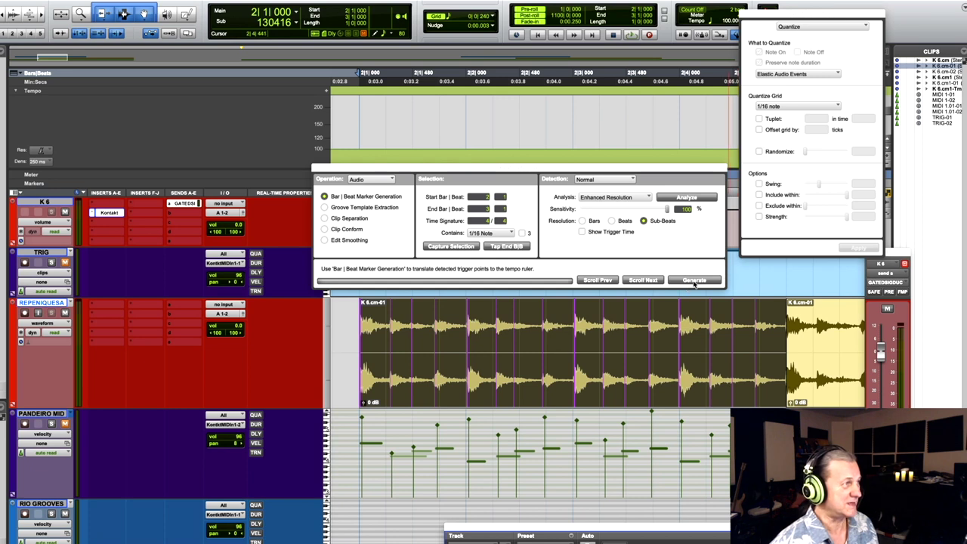
key(super+2)
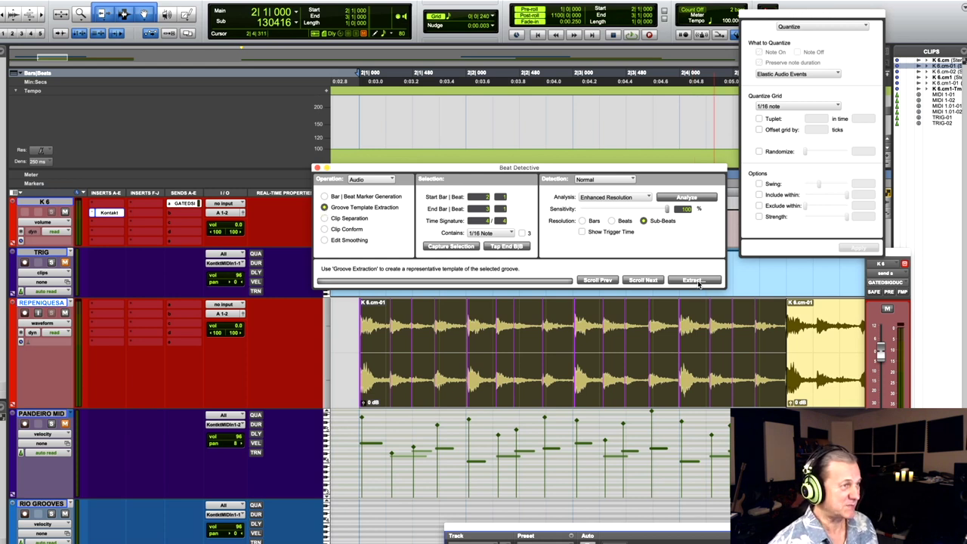
- Extract the groove and save it to disk as 'REPENIQUE GRV' in the personal grooves folder
click(693, 280)
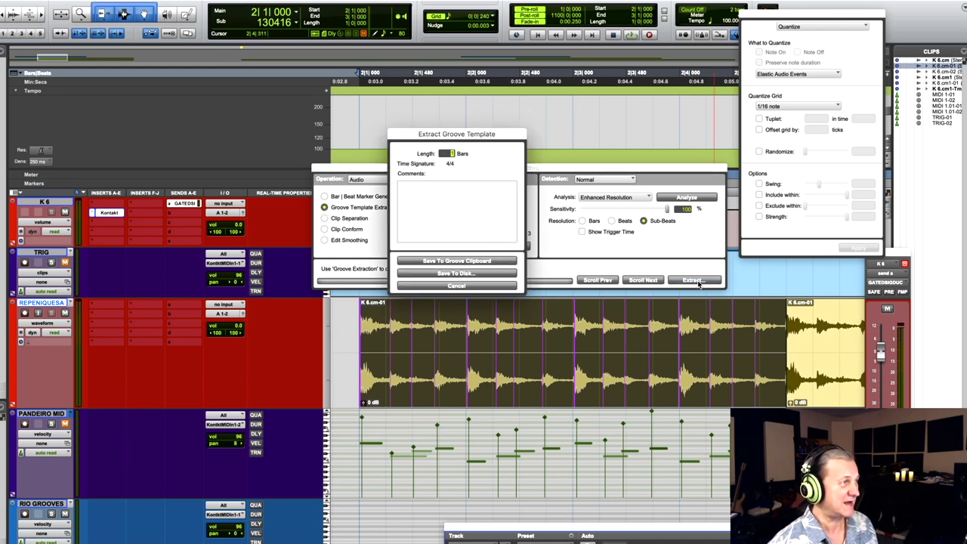
click(462, 274)
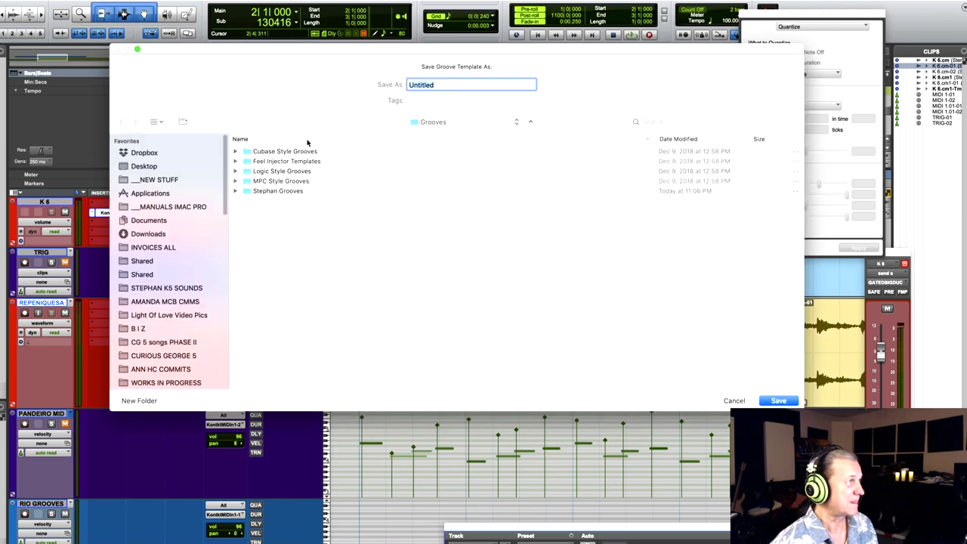
double_click(271, 191)
click(451, 86)
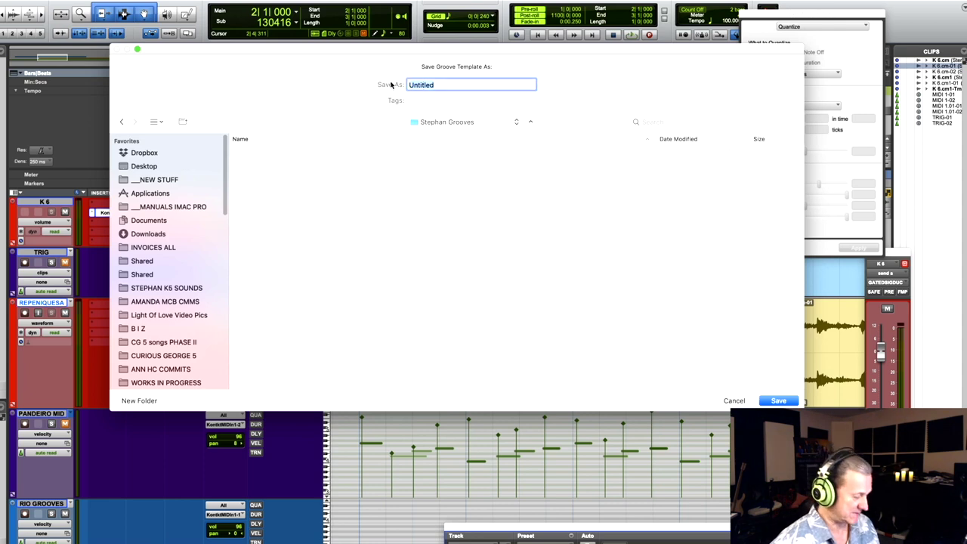
text(REPENIQUE GRV)
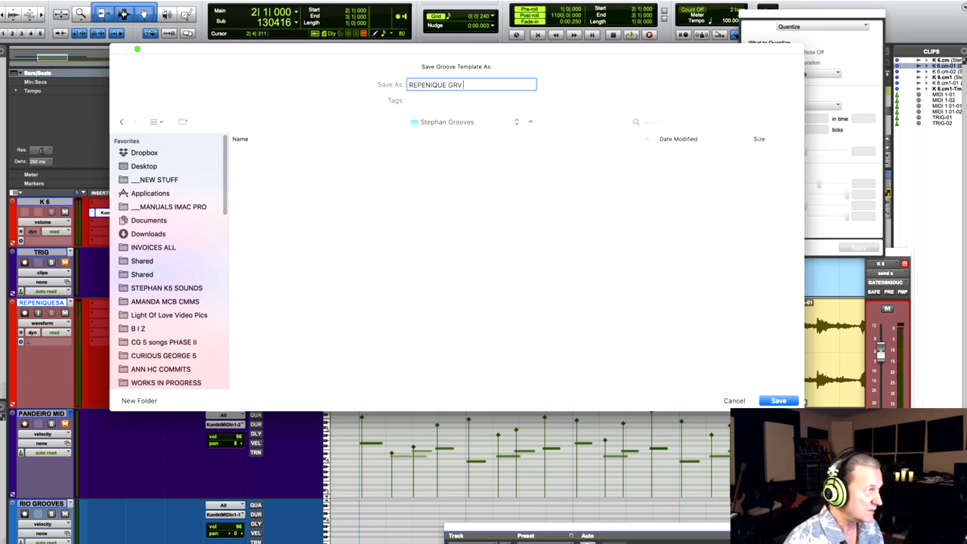
key(Return)
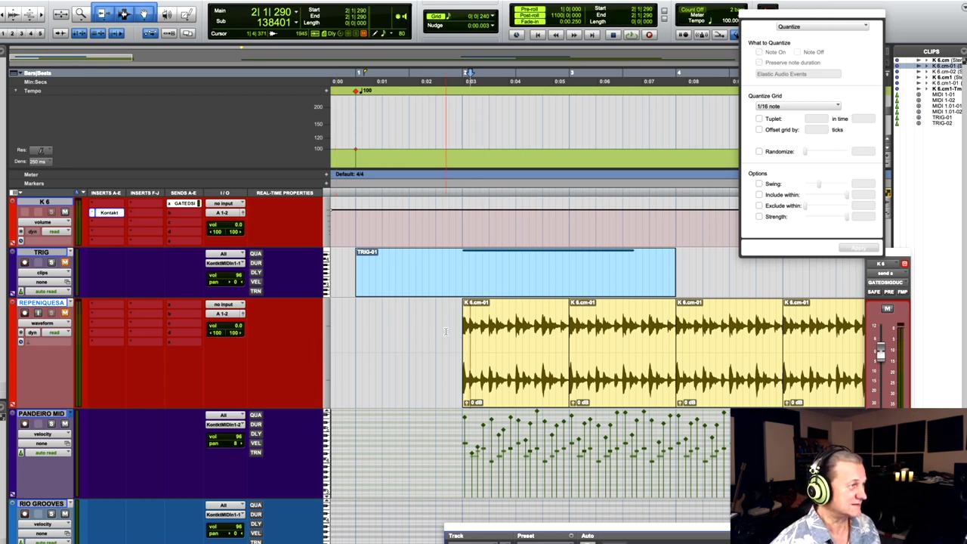
scroll(447, 335, down, 2)
- Record-arm the PANDEIRO MID track and bring its Kontakt Pandemic Pandeiro window into view
click(454, 302)
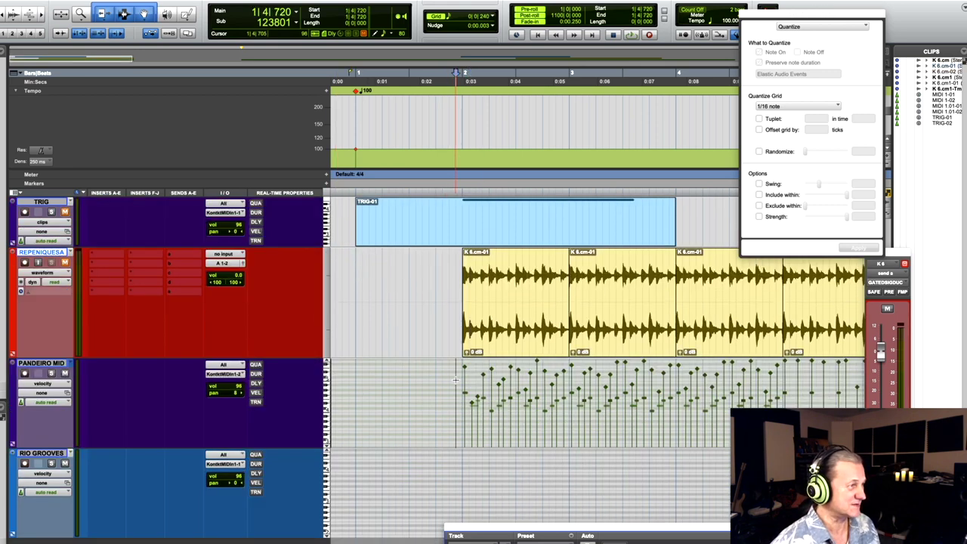
click(456, 378)
key(shift+r)
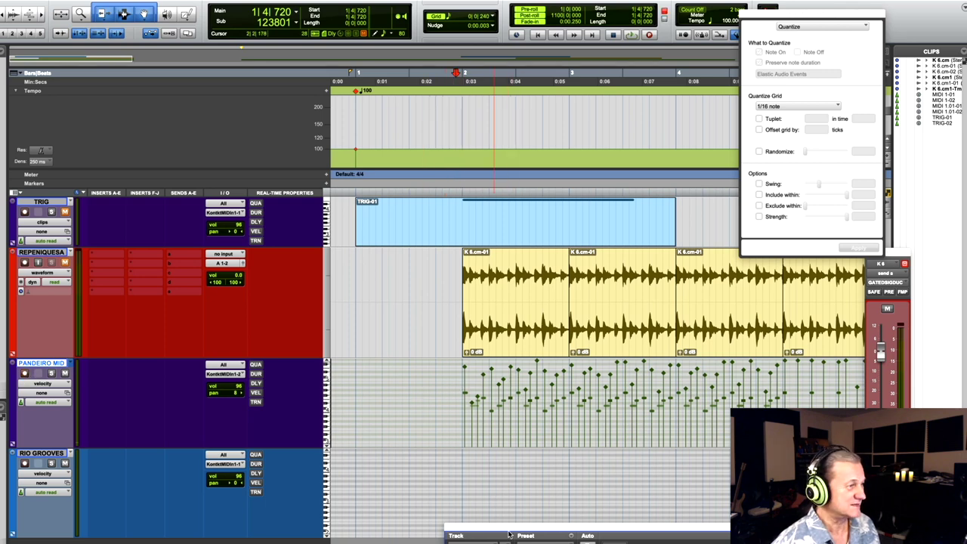
drag(512, 534, 496, 4)
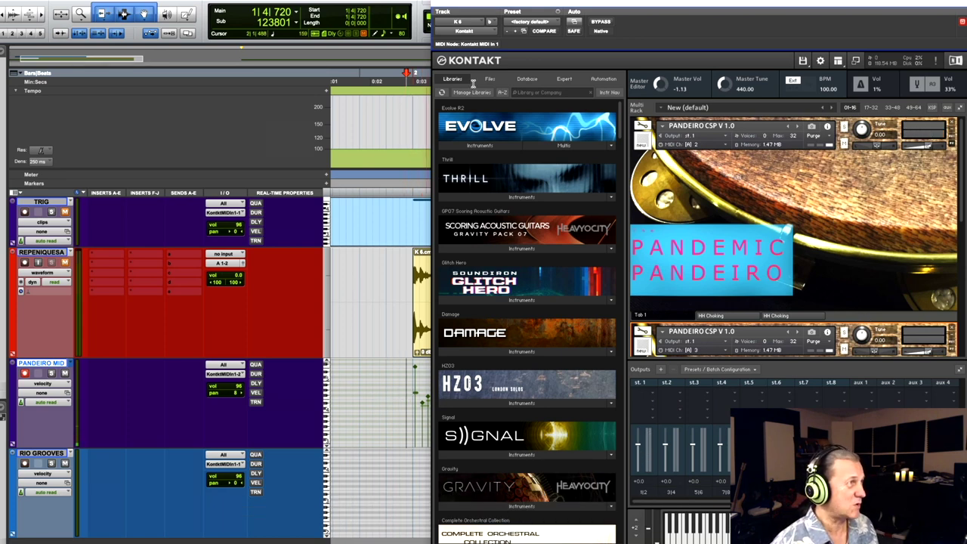
- Solo PANDEIRO MID, then select and audition its bar 2 notes
drag(469, 8, 790, 14)
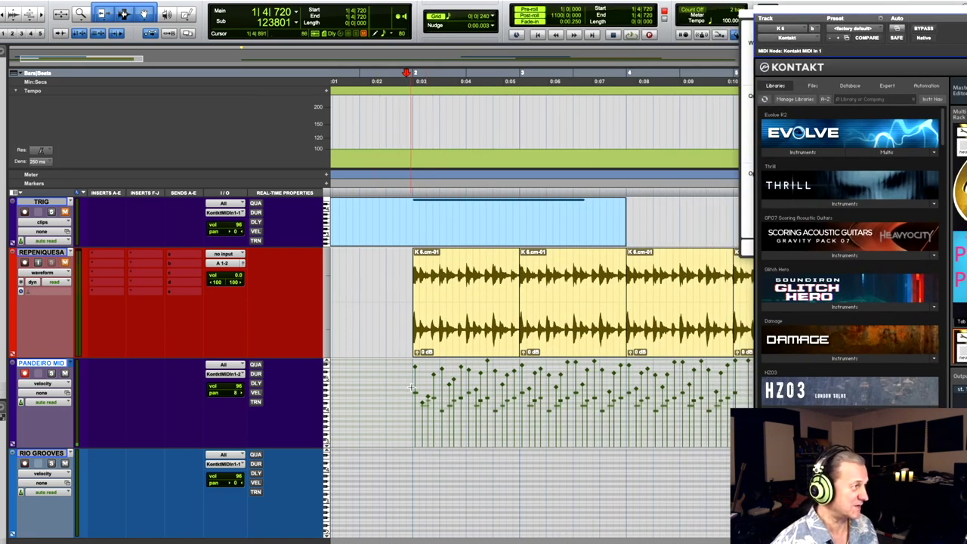
click(51, 374)
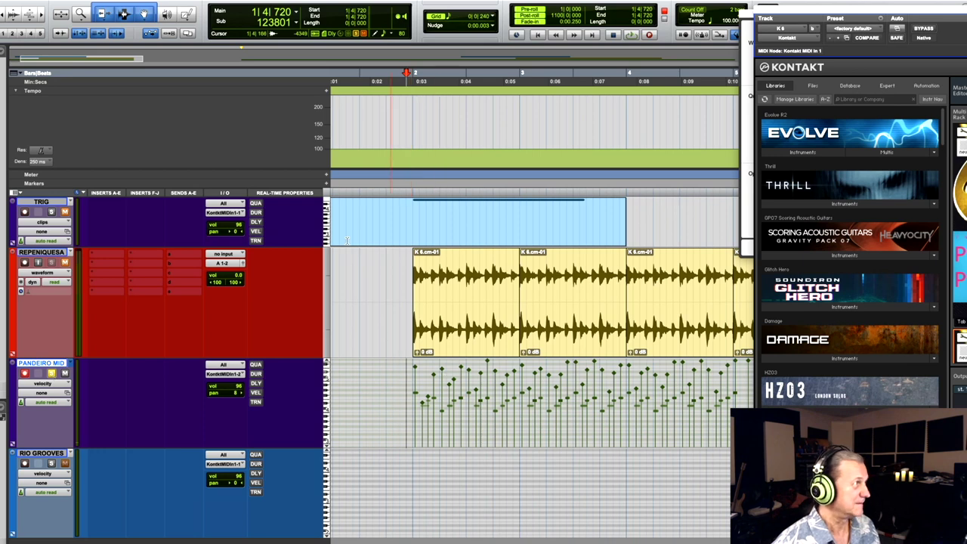
click(415, 401)
drag(442, 399, 520, 392)
key(space)
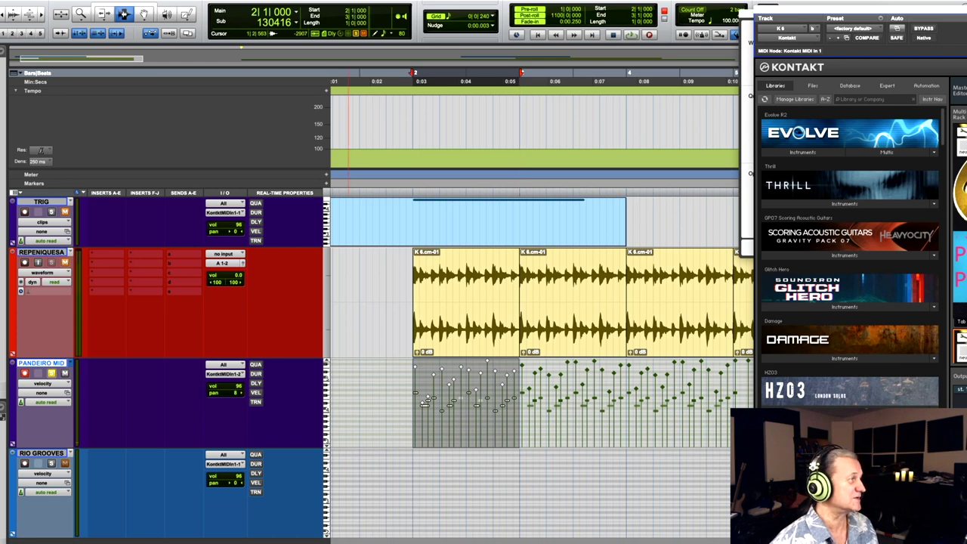
- Quantize the bar 2 pandeiro notes to straight 1/16 notes and play them back
key(alt+0)
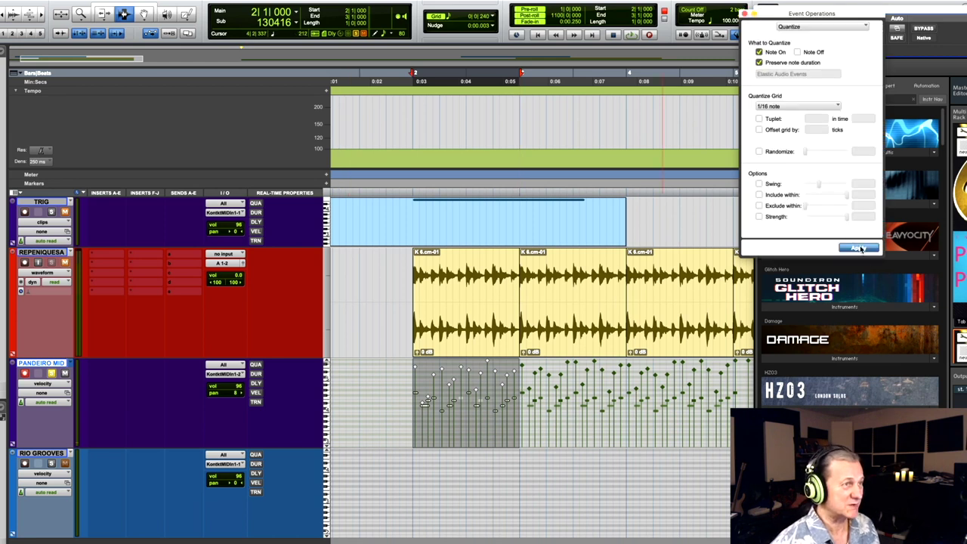
click(859, 249)
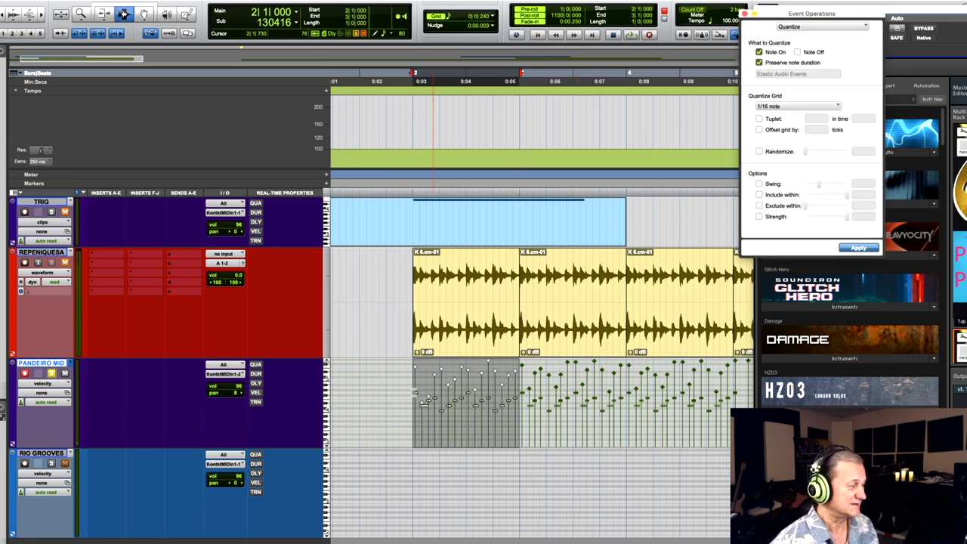
key(space)
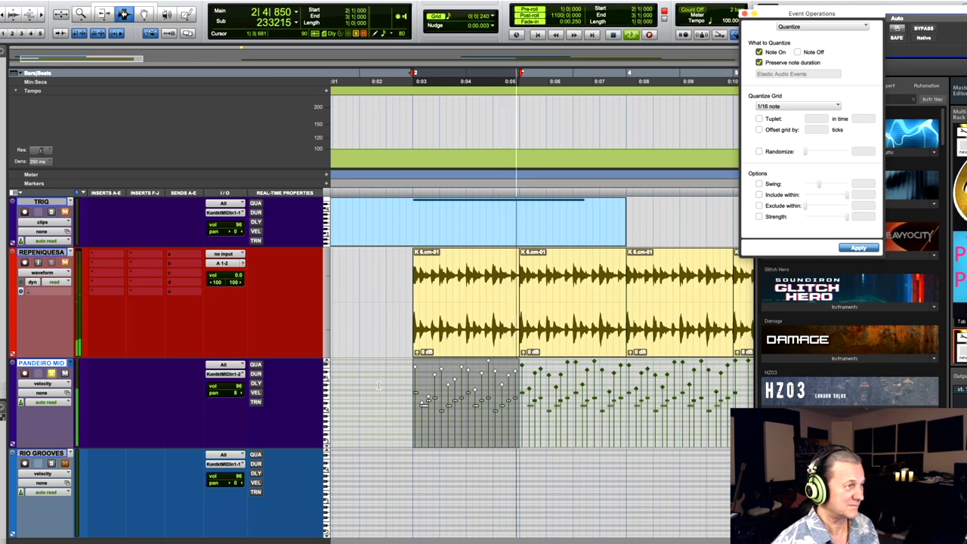
click(379, 386)
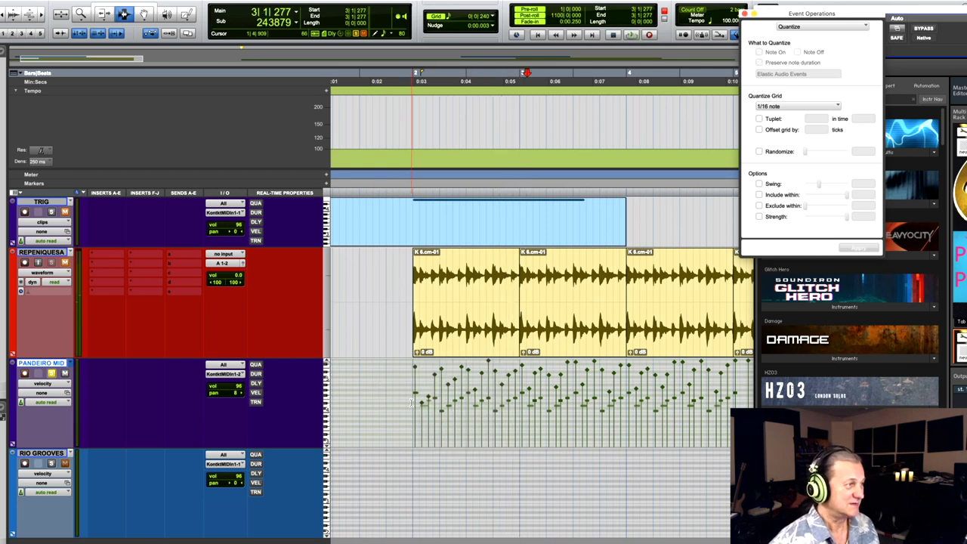
drag(415, 394, 520, 399)
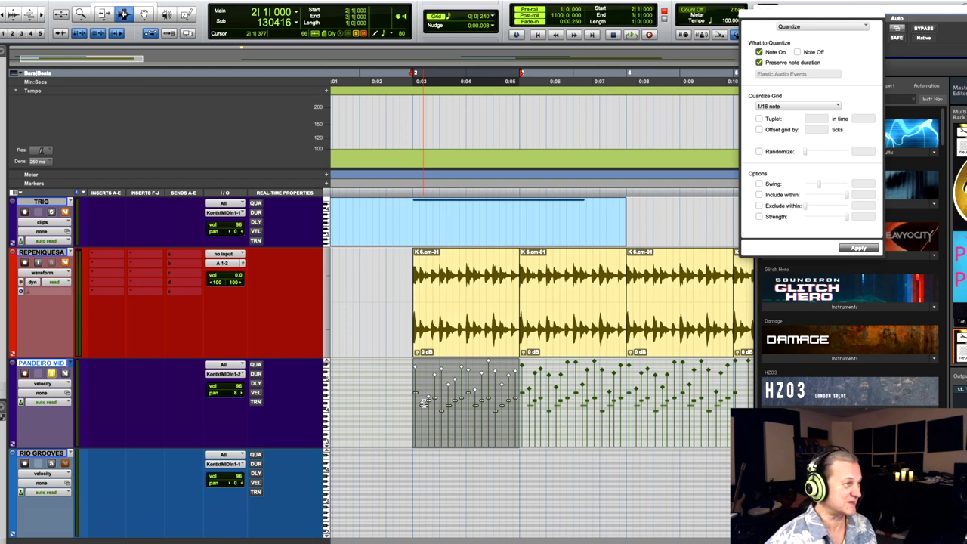
click(425, 402)
- Select the pandeiro notes in bars 2–3 and choose the REPENIQUE GRV 2 groove as the quantize grid
drag(414, 405, 621, 401)
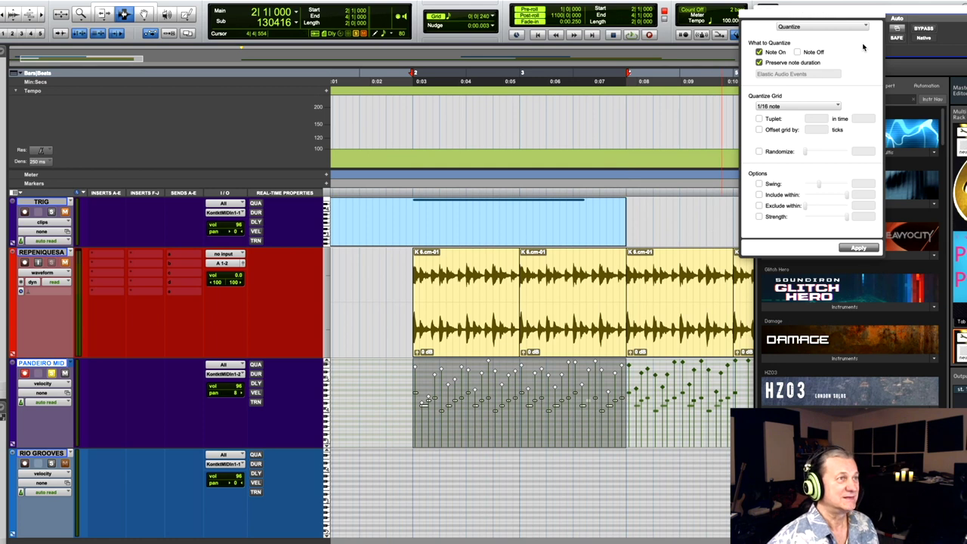
click(785, 105)
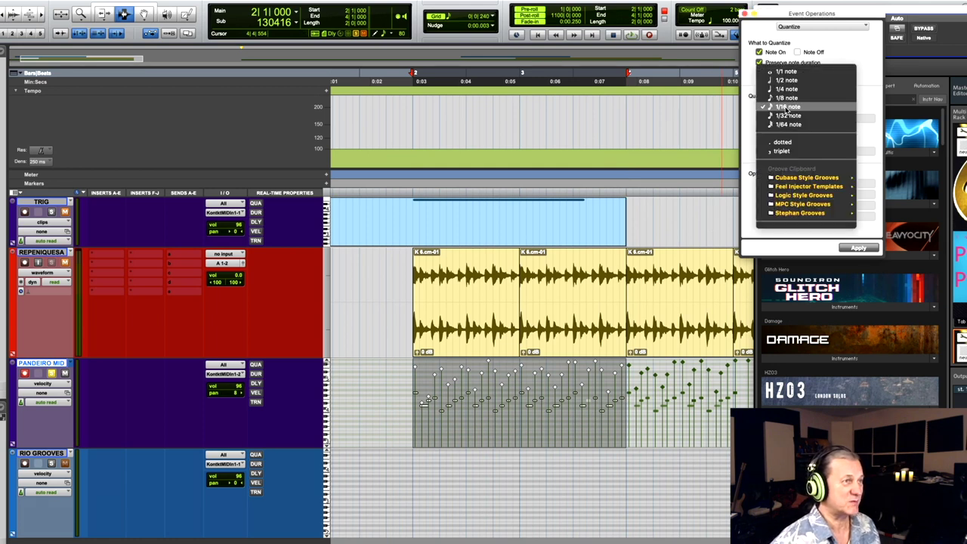
mouse_move(812, 217)
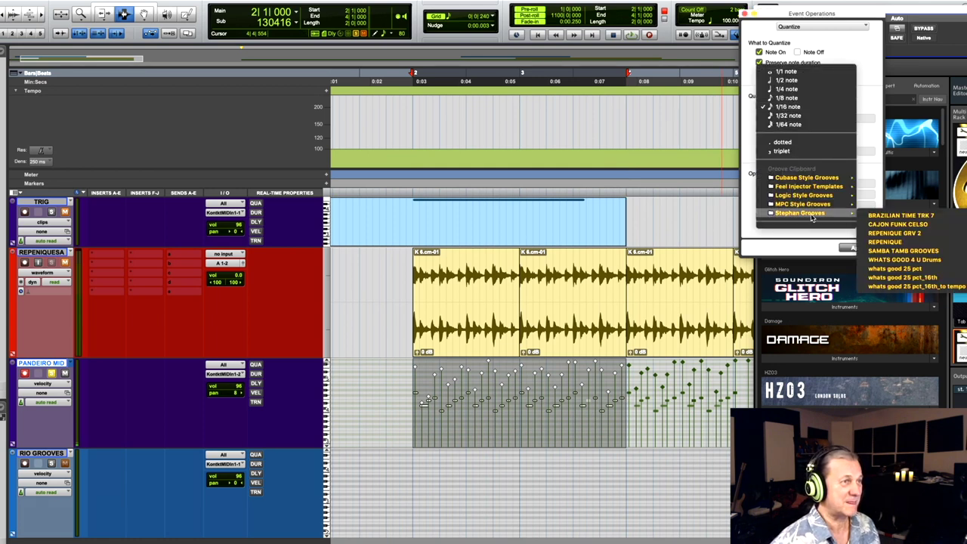
click(904, 237)
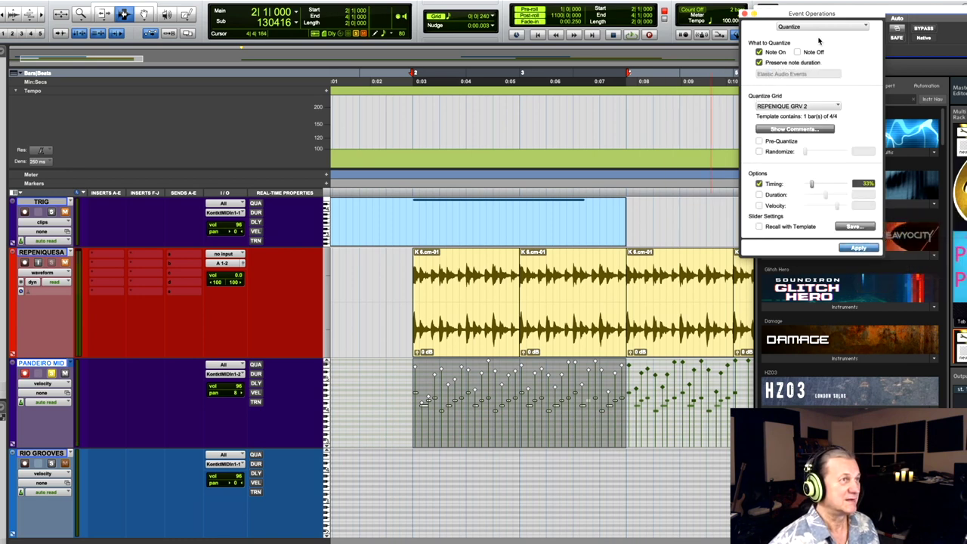
- Move the Quantize window nearer the tracks and set the groove Timing strength to 35%
drag(802, 14, 551, 16)
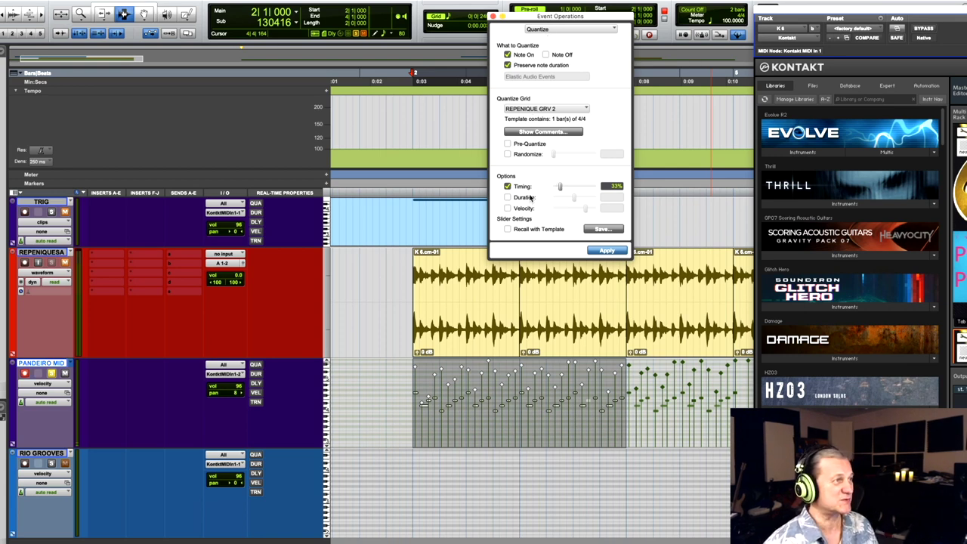
drag(559, 191, 553, 190)
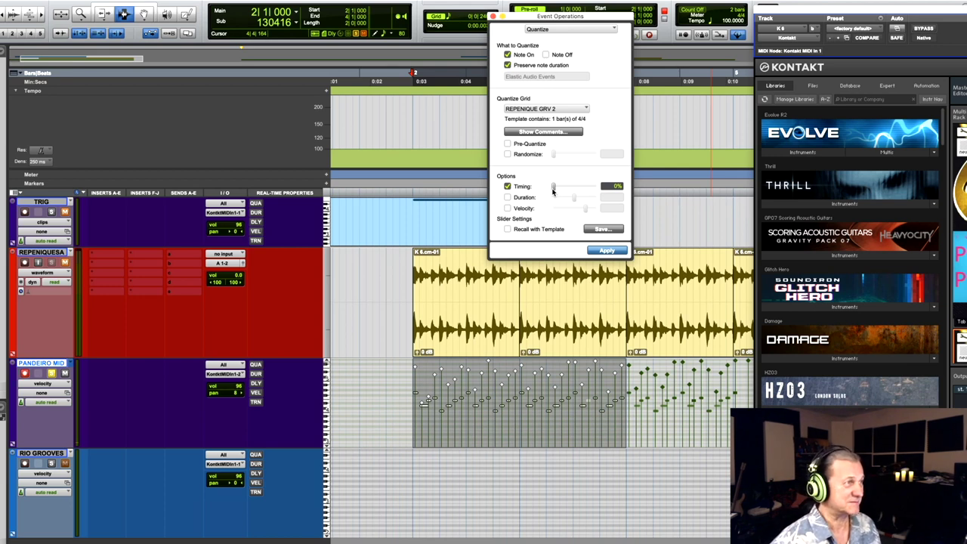
drag(553, 189, 560, 187)
click(607, 252)
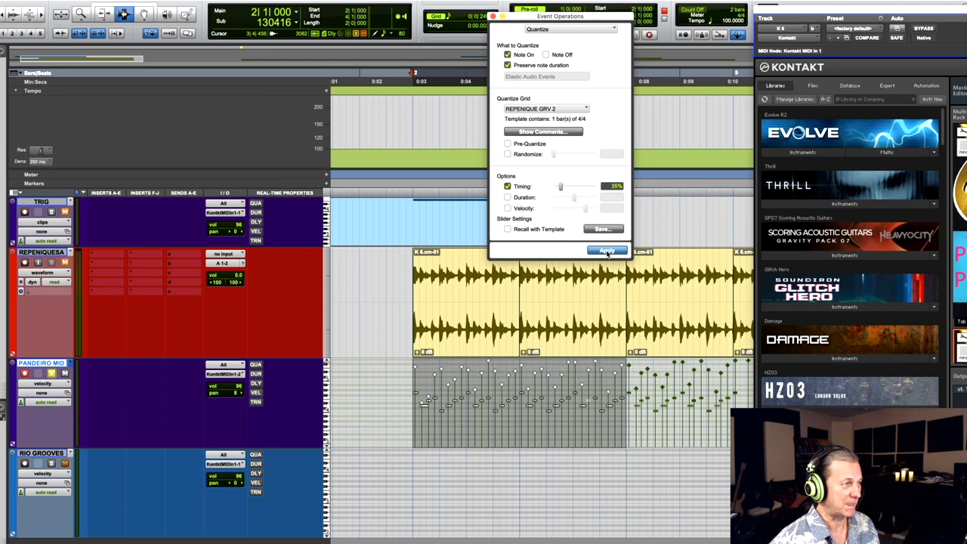
- Apply the REPENIQUE GRV 2 groove at 35% to the bar 2–3 pandeiro notes and play them back
click(607, 252)
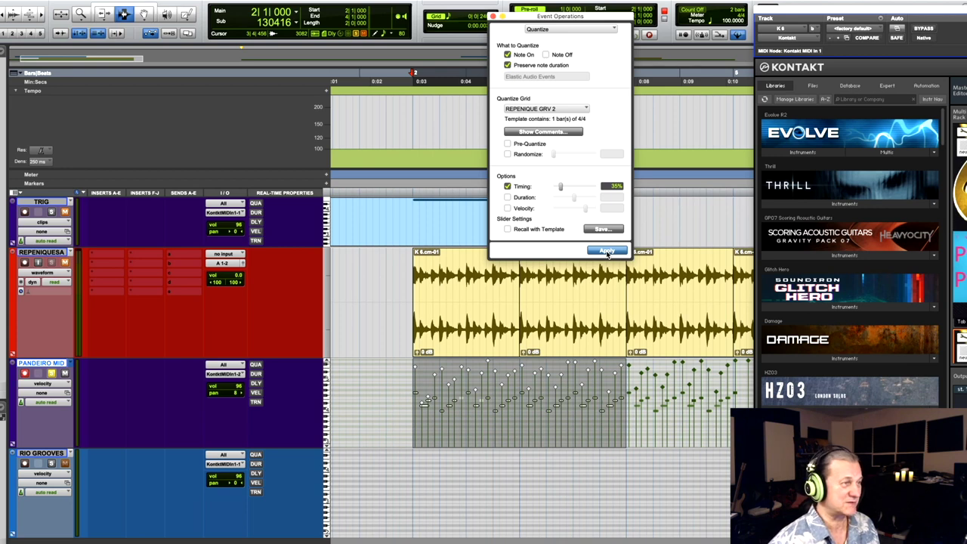
key(space)
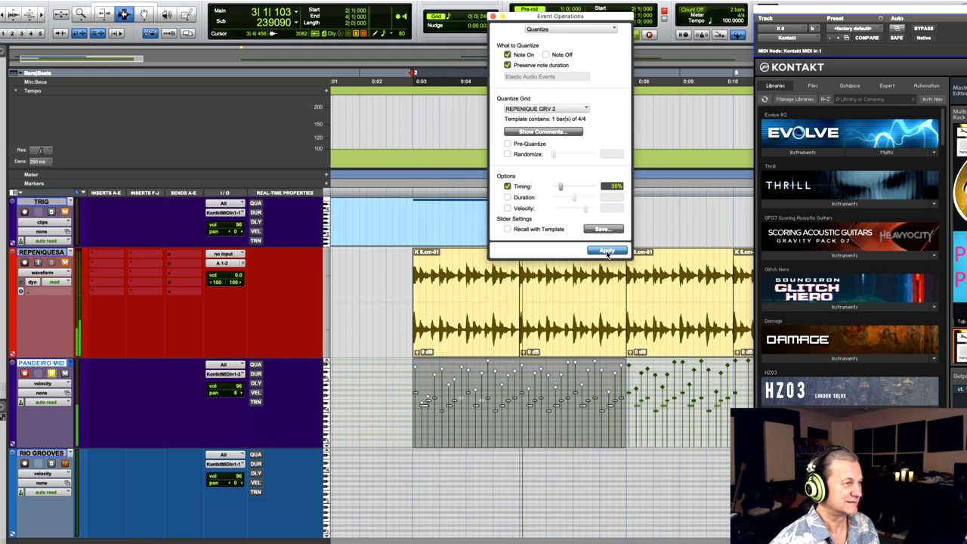
key(space)
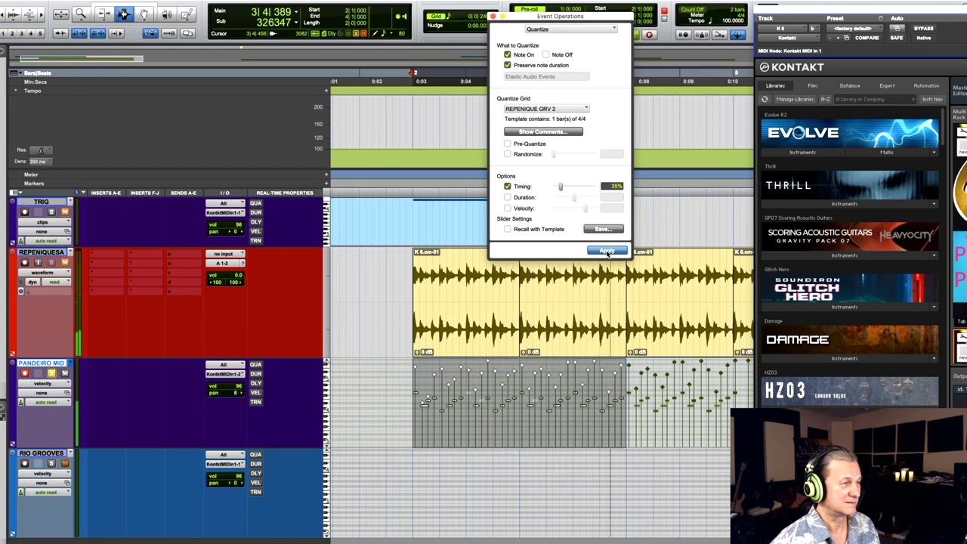
click(66, 265)
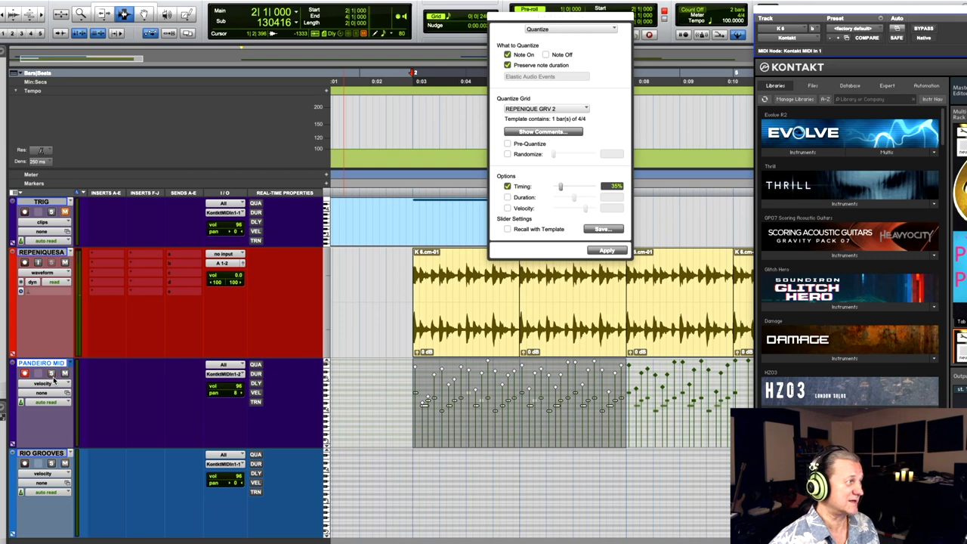
key(space)
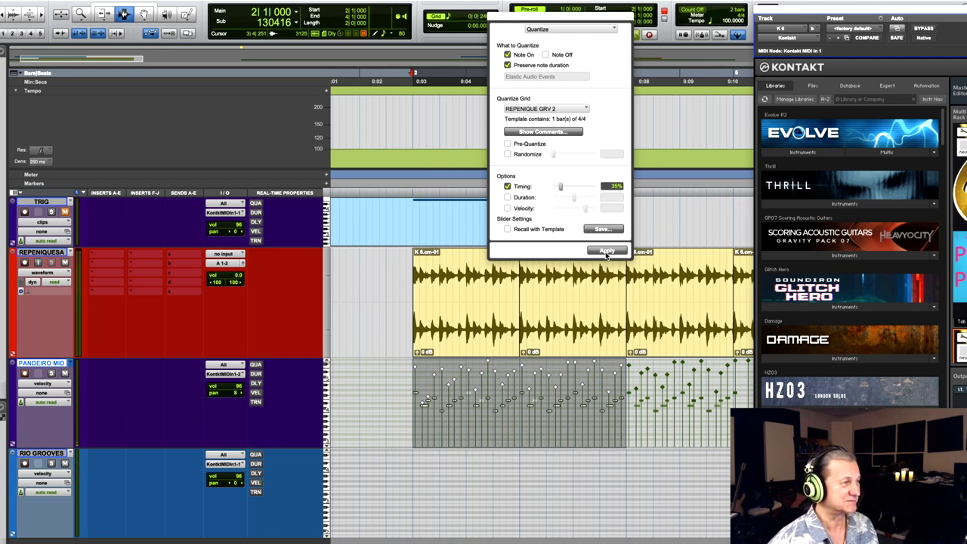
- Audition the pandeiro part, then reapply REPENIQUE GRV 2 at 35% timing to its notes
key(space)
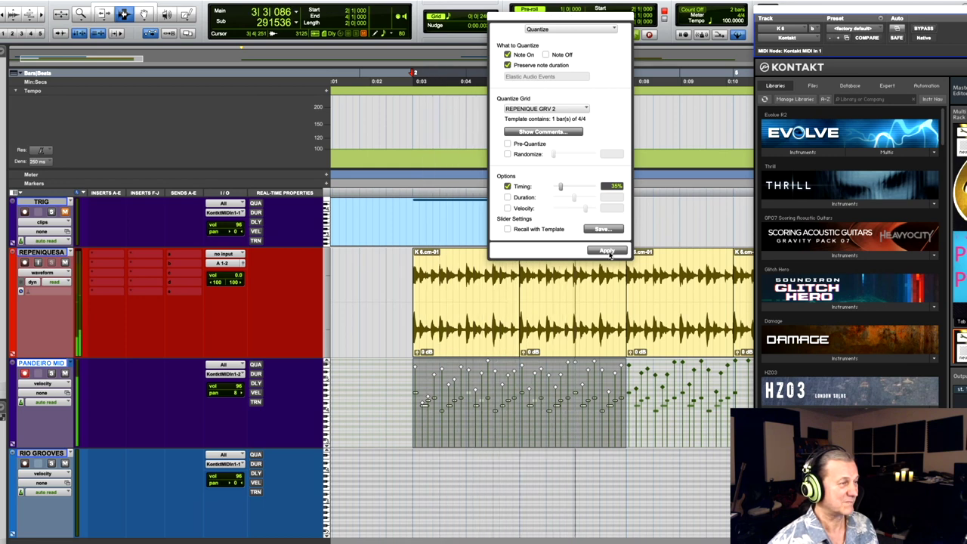
key(space)
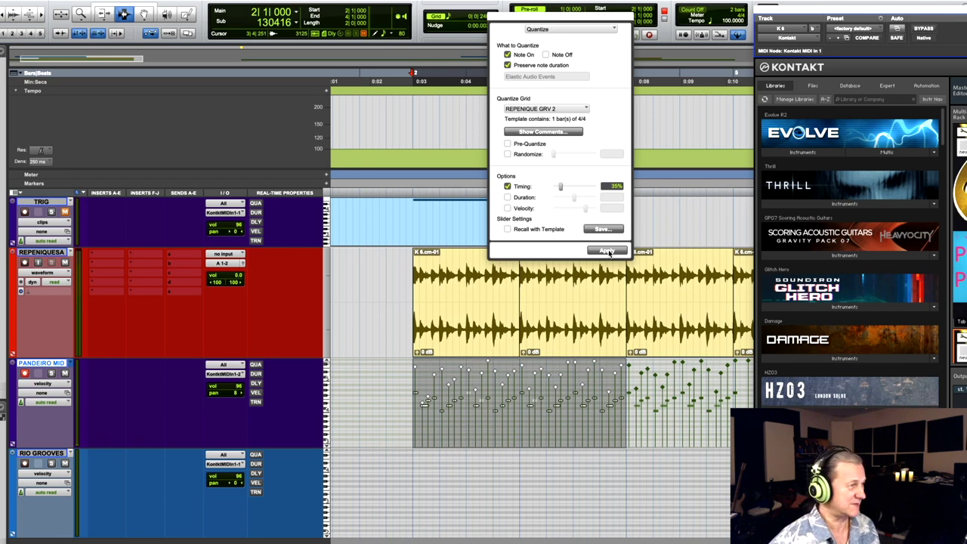
click(608, 252)
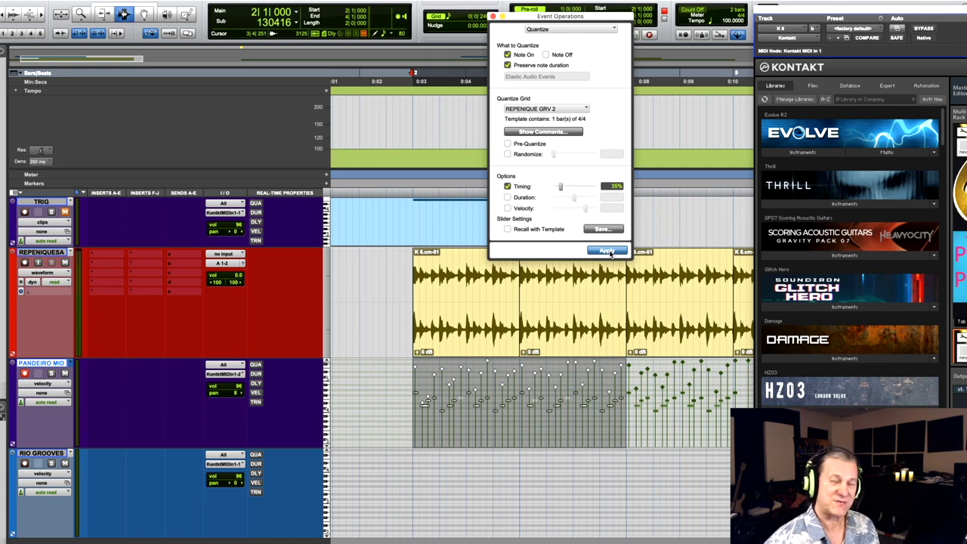
key(space)
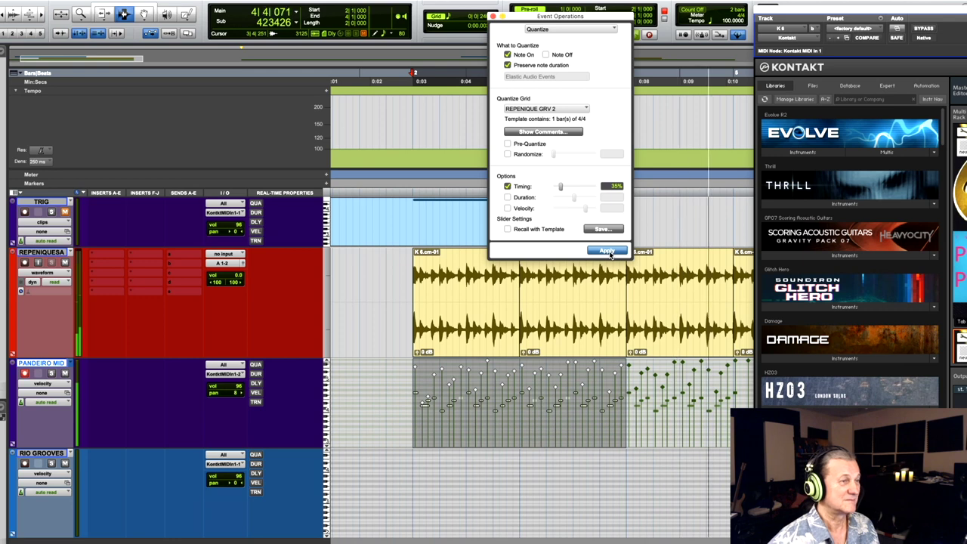
click(609, 252)
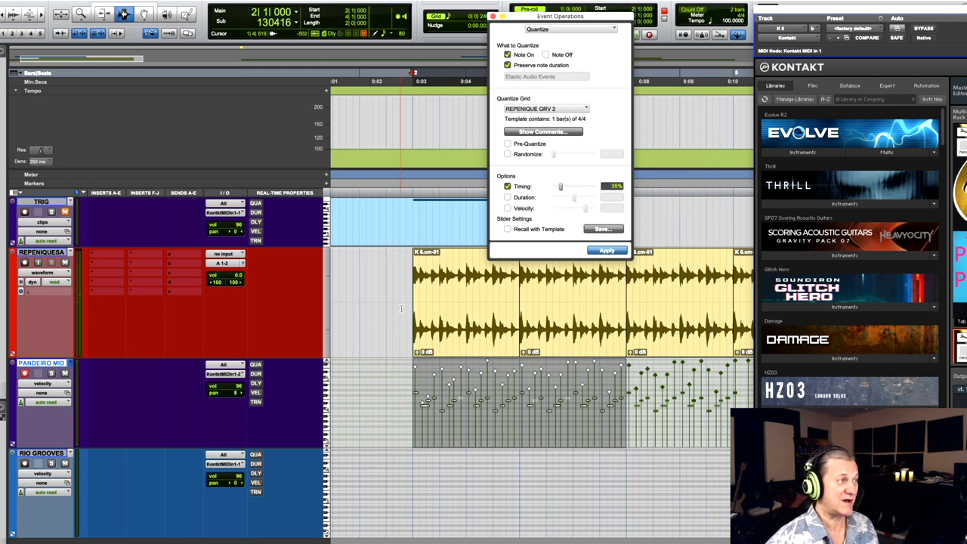
- Play the quantized drum kit copy from a point in its track
scroll(430, 310, right, 2)
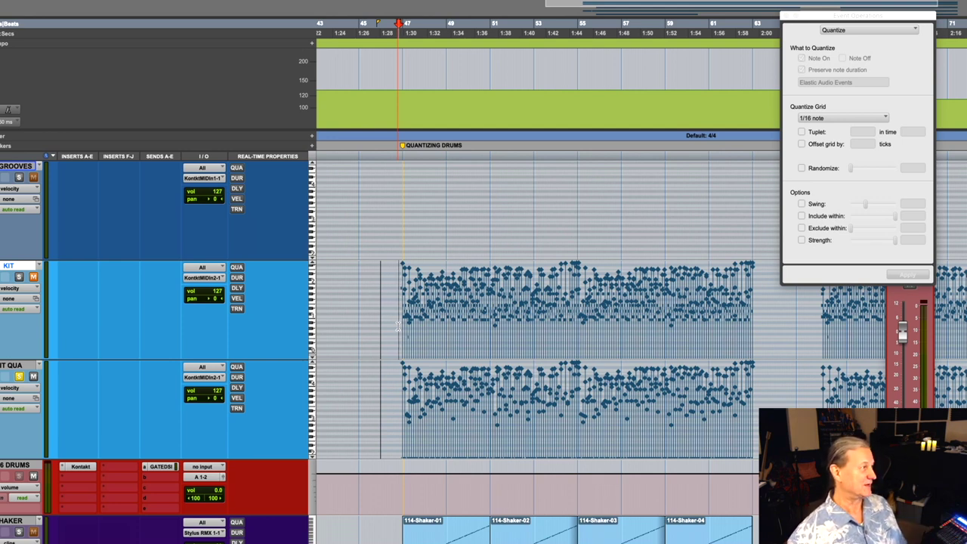
click(397, 398)
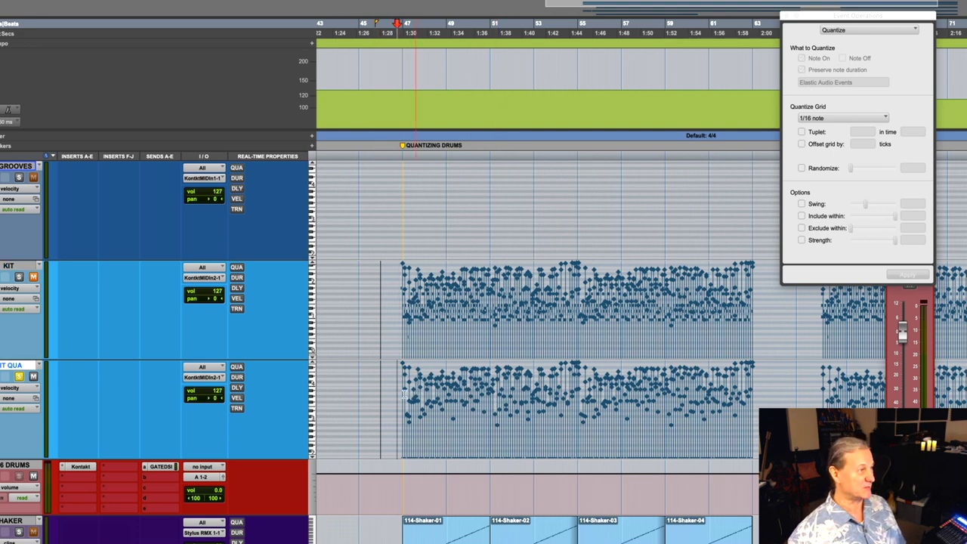
key(space)
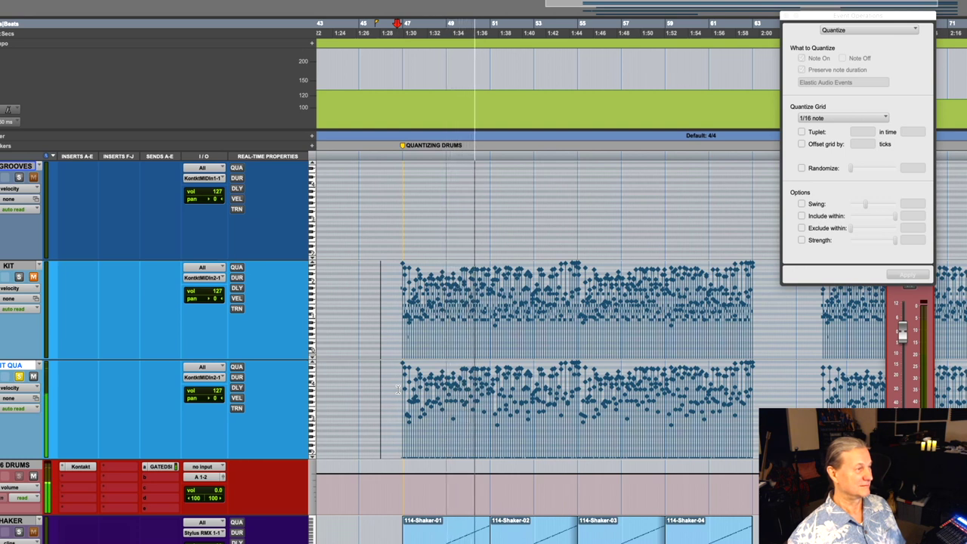
key(space)
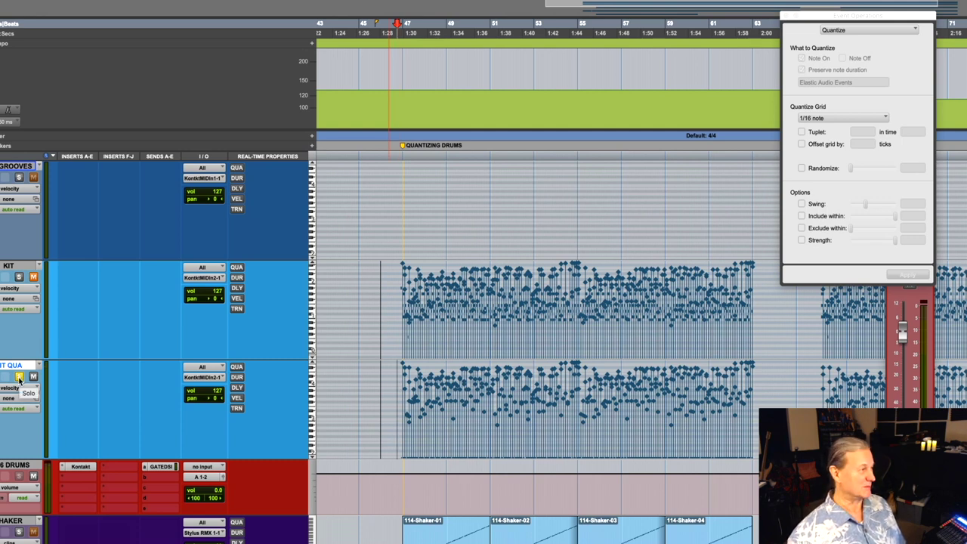
- Unsolo the quantized copy, solo the original KIT track, and play it back
click(19, 377)
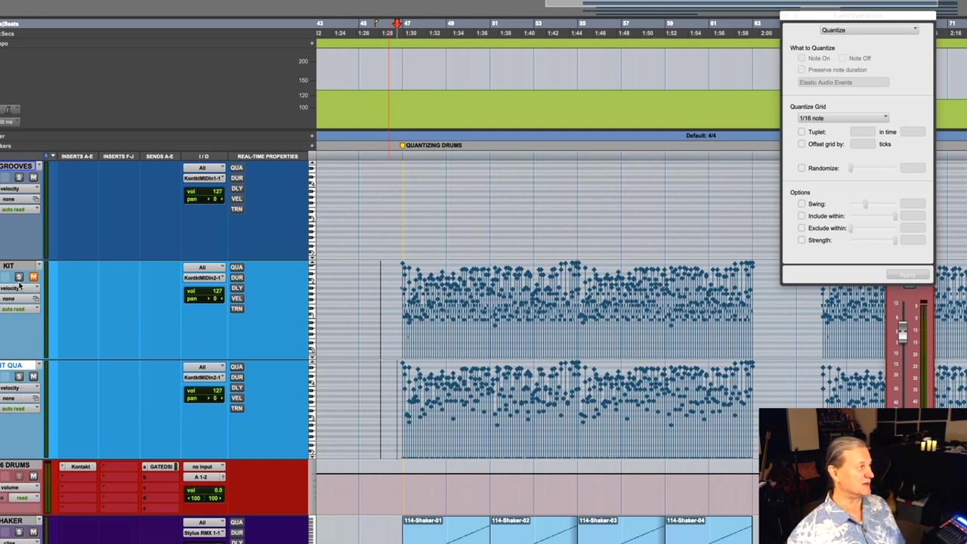
click(19, 278)
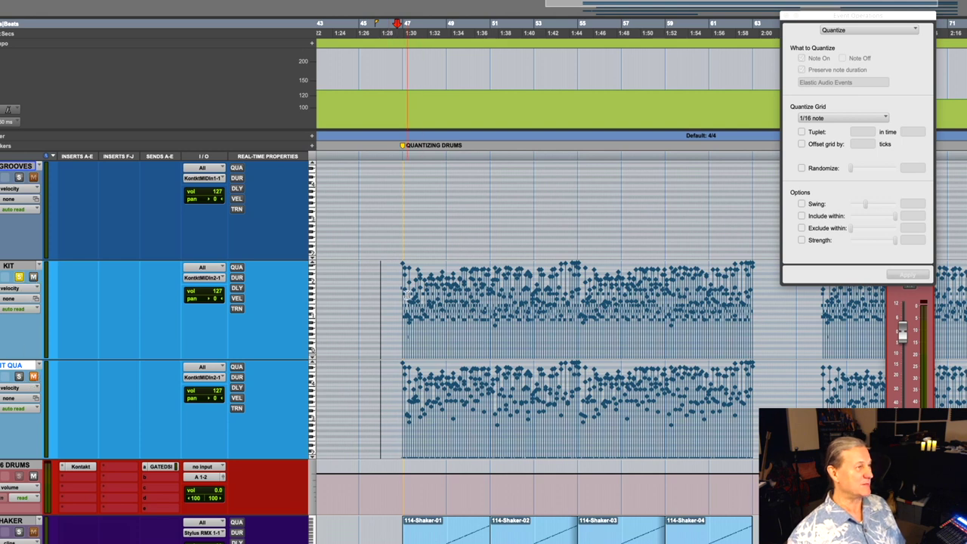
click(396, 299)
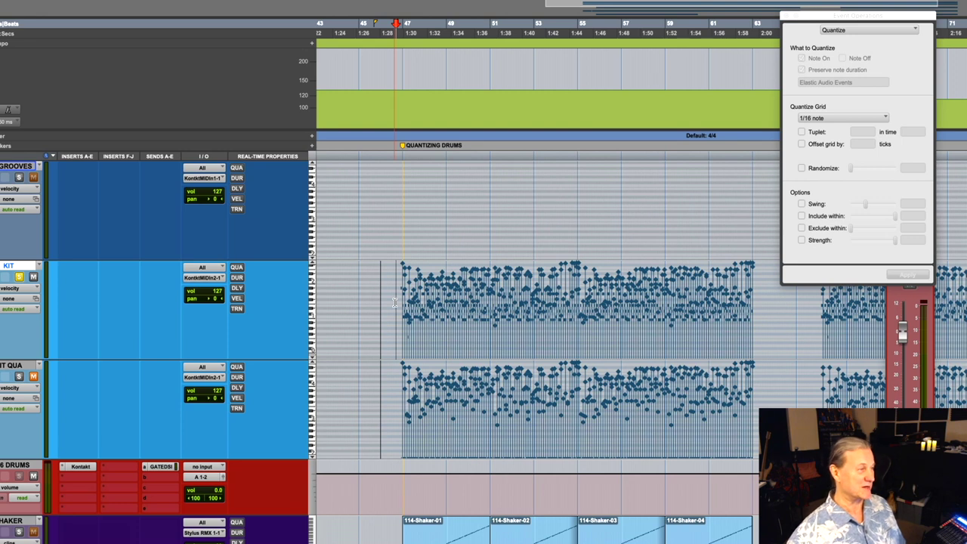
key(space)
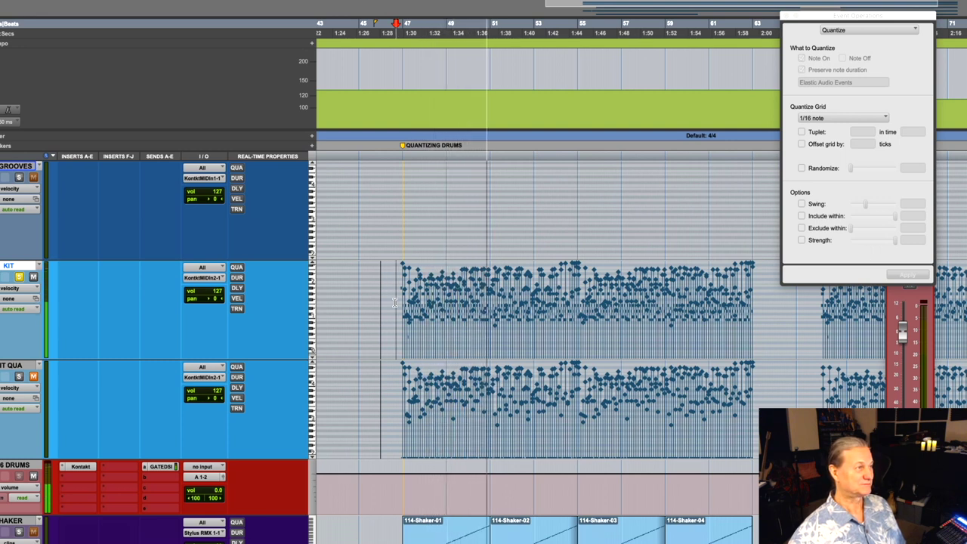
key(space)
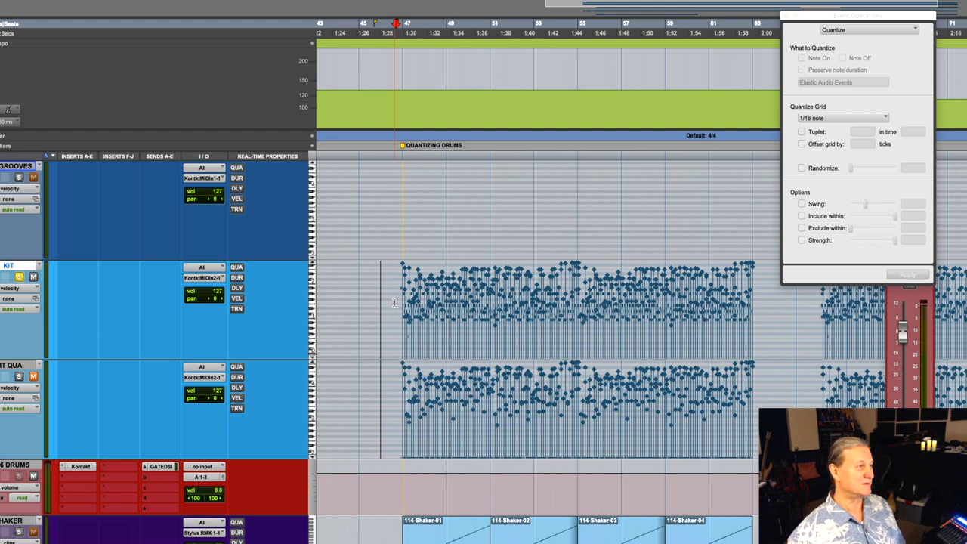
- Select the start of the 114-Shaker-01 clip and zoom in on its first notes
scroll(395, 302, down, 5)
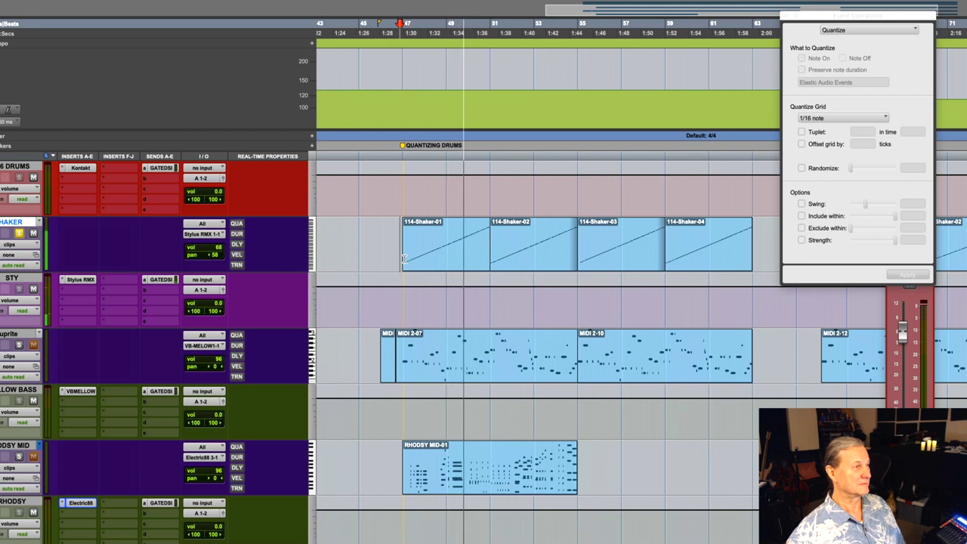
click(435, 259)
drag(398, 243, 494, 236)
key(super+bracketright)
key(super+bracketright)
key(super+bracketright)
key(super+bracketright)
key(super+bracketright)
key(super+bracketright)
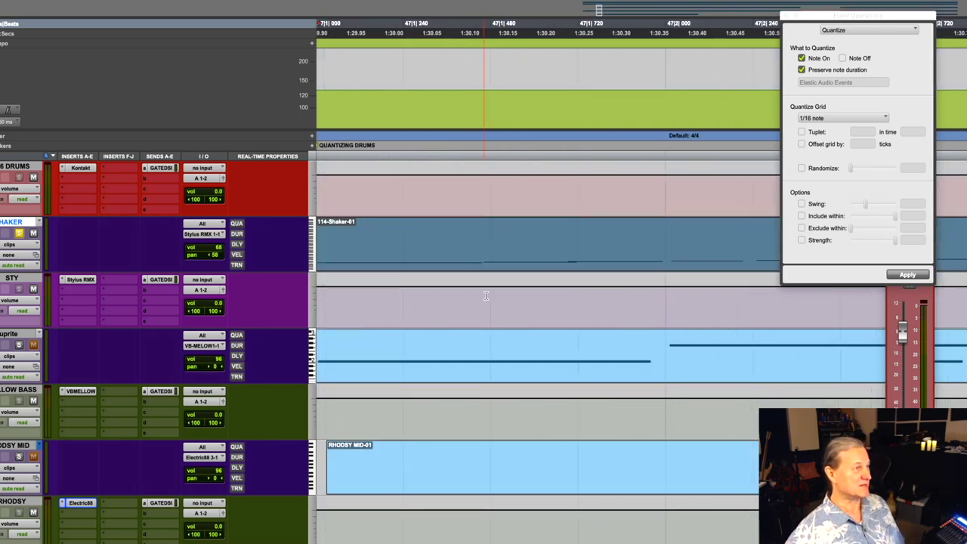
click(402, 241)
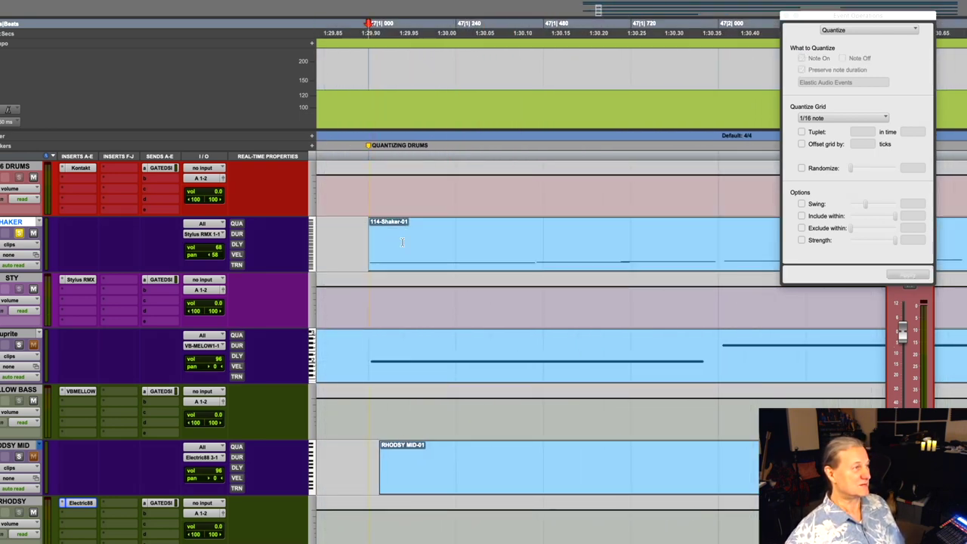
drag(402, 242, 531, 241)
drag(592, 240, 613, 240)
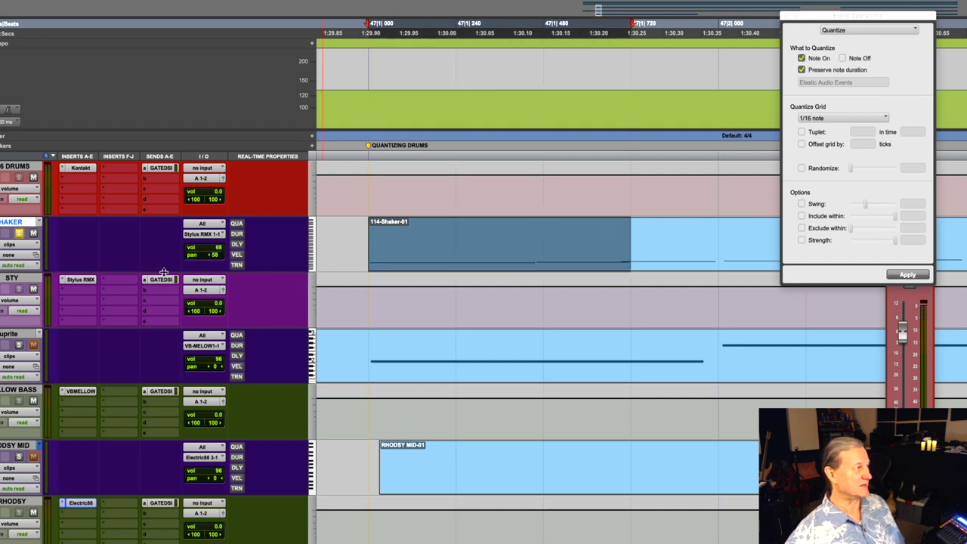
- Make the Shaker track taller, then zoom back out to view the whole clip
key(ctrl+Up)
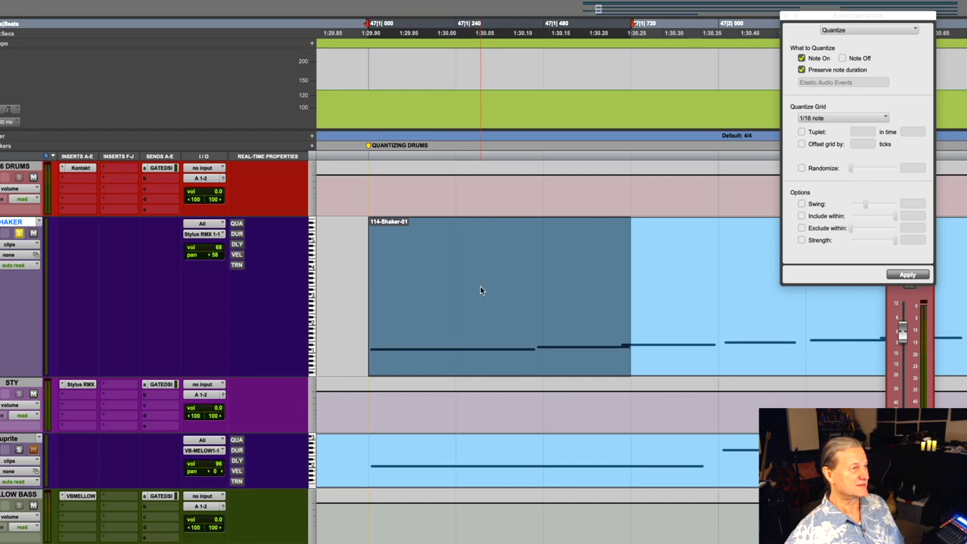
drag(370, 283, 722, 261)
key(super+bracketleft)
scroll(638, 285, right, 5)
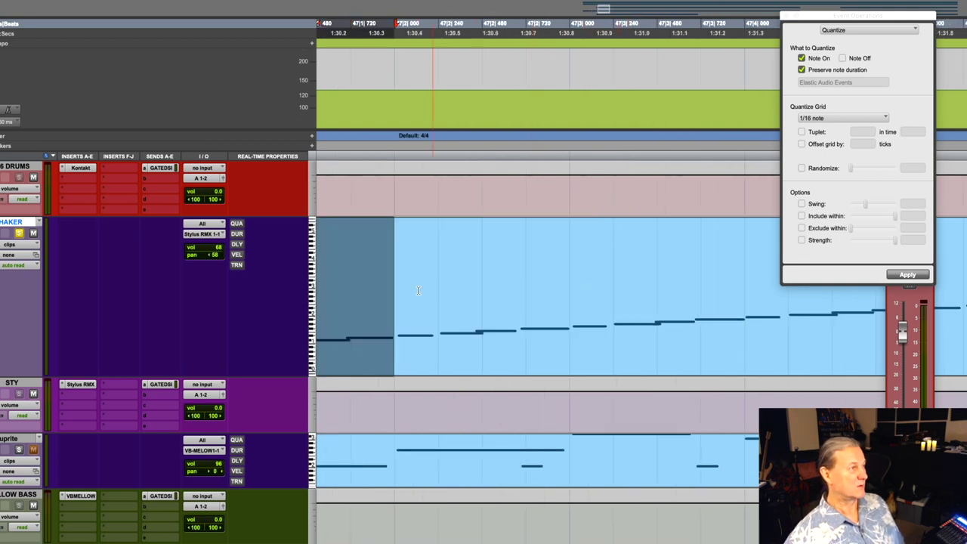
key(super+bracketright)
shift+click(831, 302)
click(350, 290)
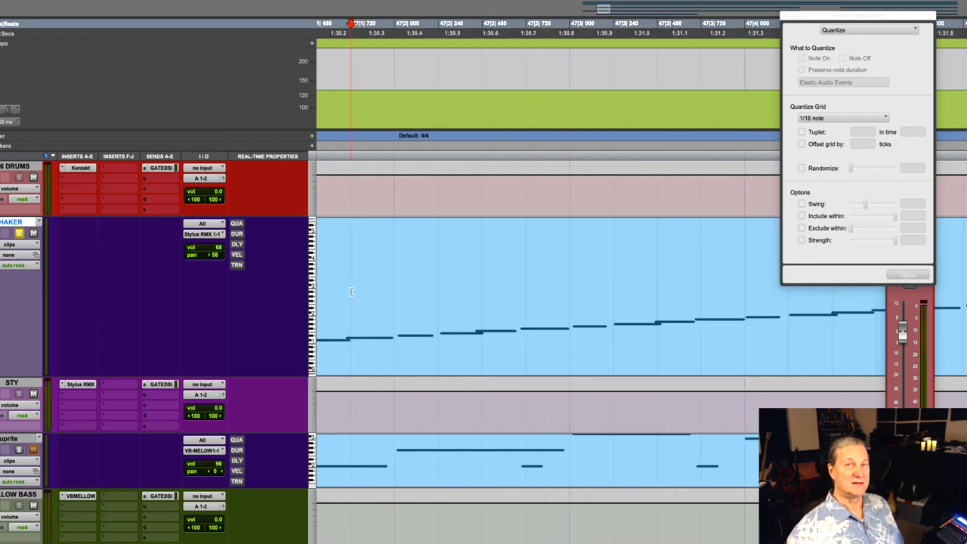
key(super+bracketleft)
key(super+bracketleft)
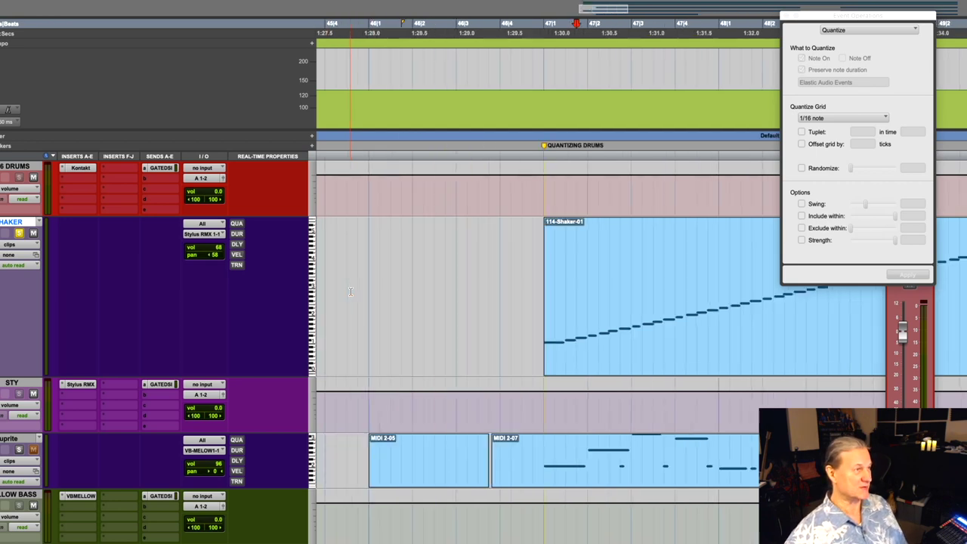
- Place the insertion point just before the shaker clip near bar 47 and start playback
scroll(568, 303, right, 3)
scroll(568, 303, right, 2)
click(375, 286)
key(super+bracketleft)
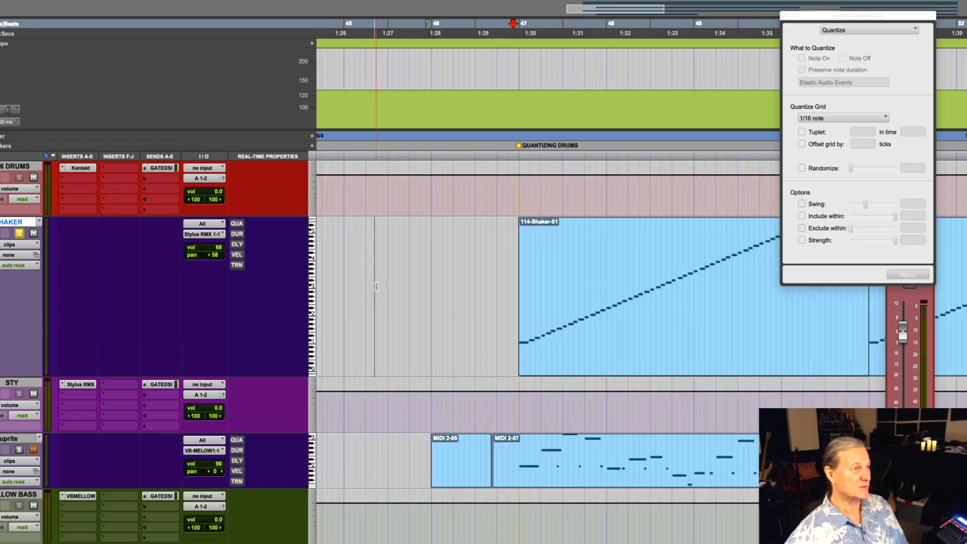
scroll(378, 287, right, 3)
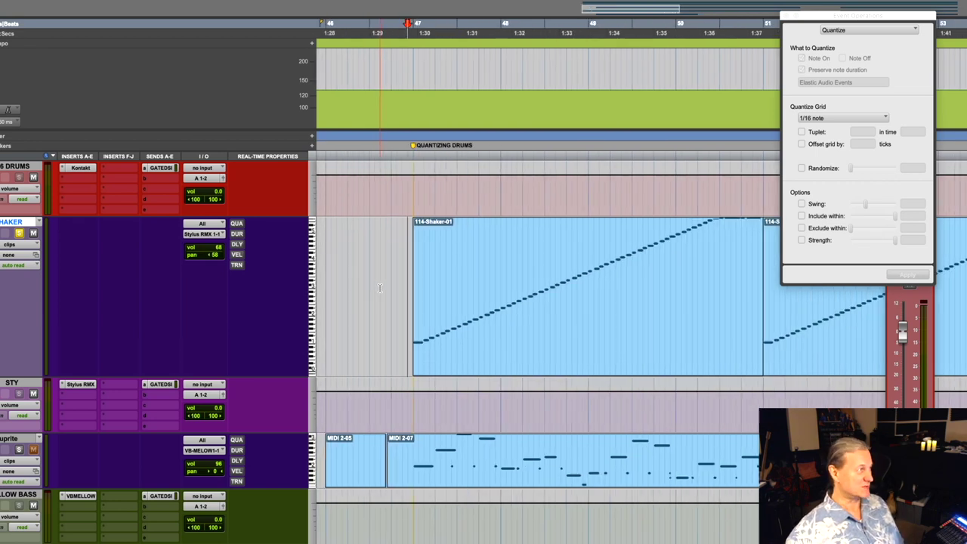
click(402, 291)
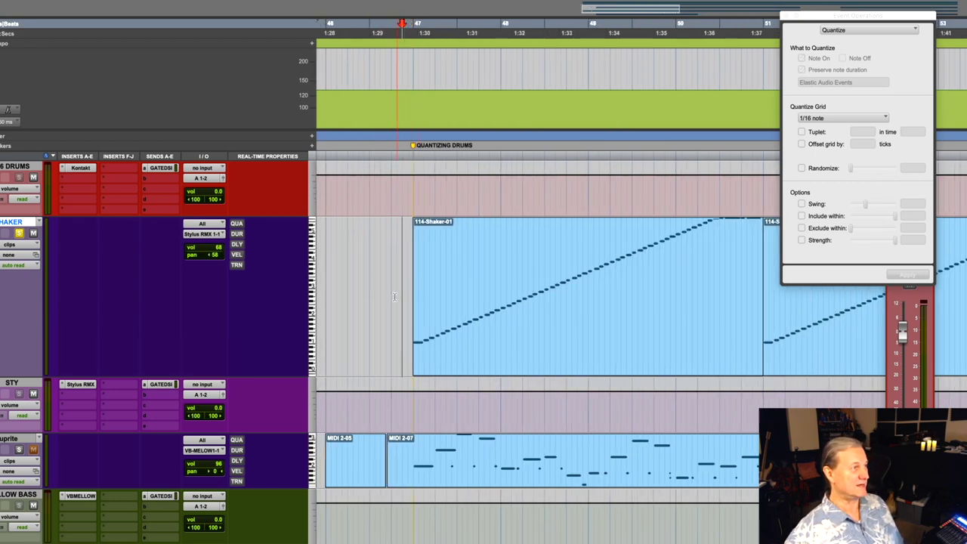
click(392, 296)
click(390, 295)
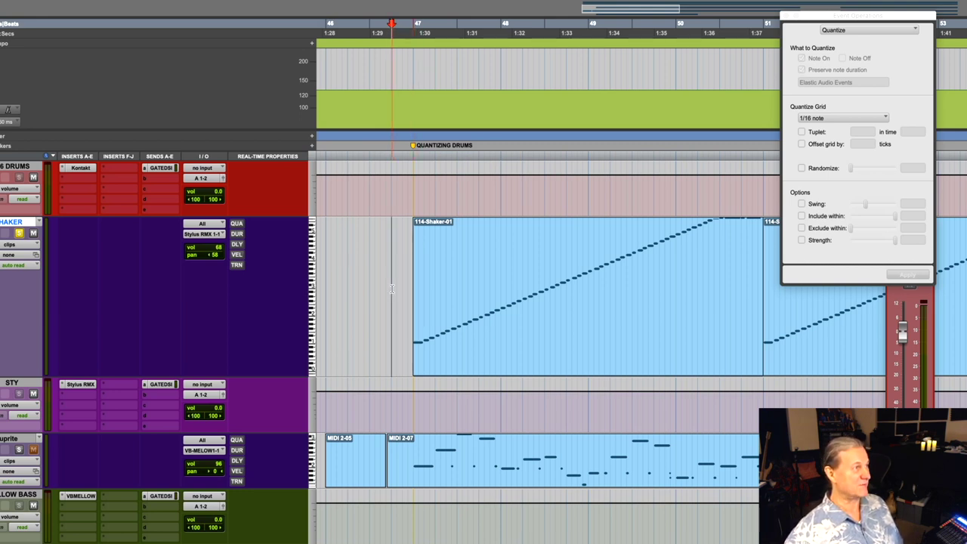
click(411, 287)
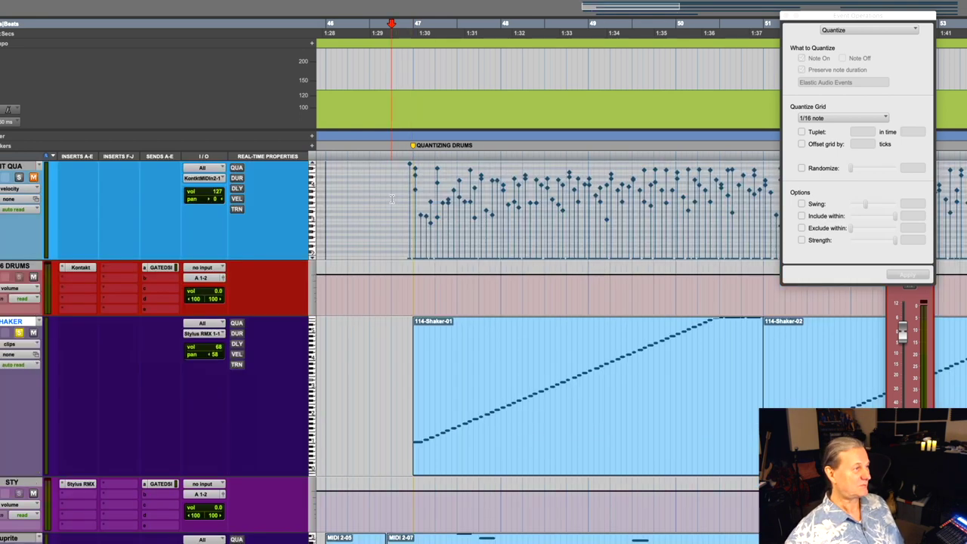
scroll(392, 199, up, 3)
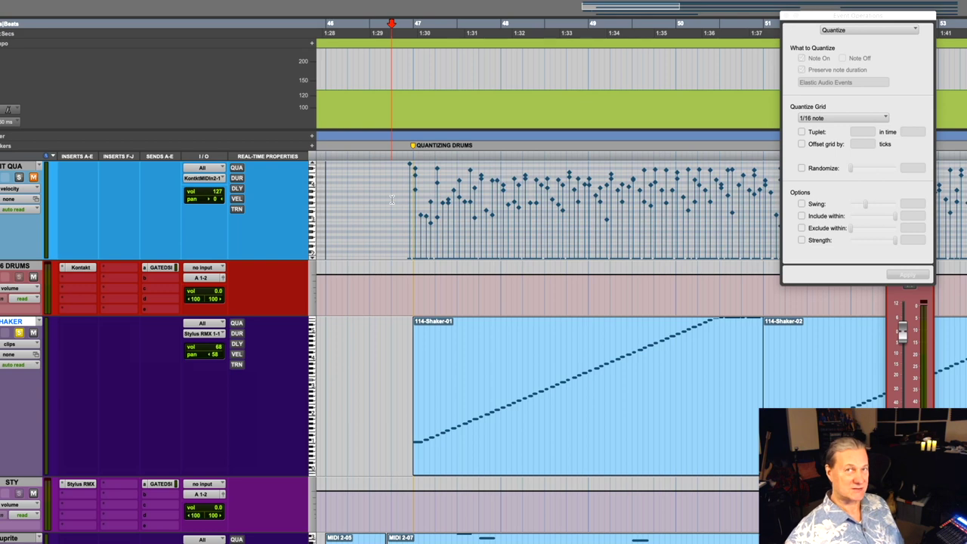
scroll(346, 323, up, 6)
key(space)
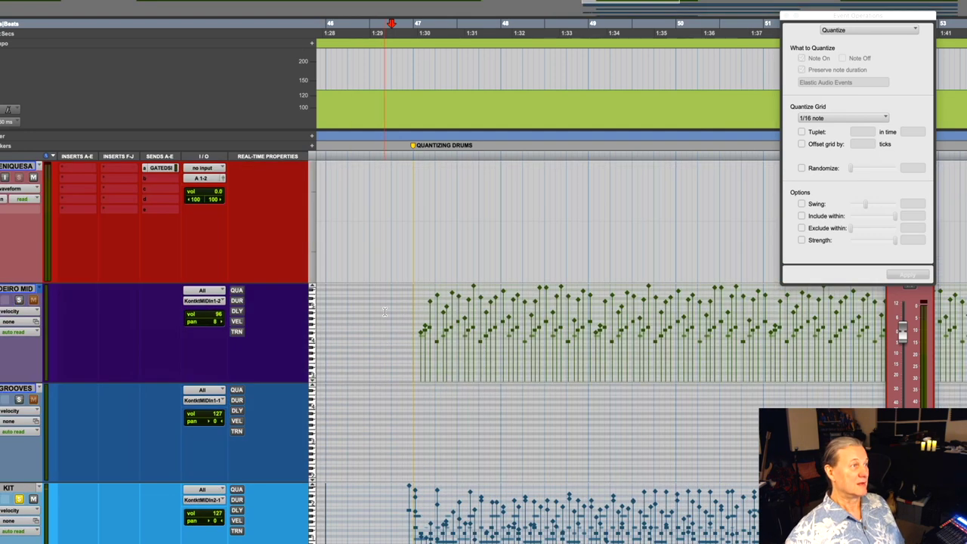
scroll(355, 326, up, 5)
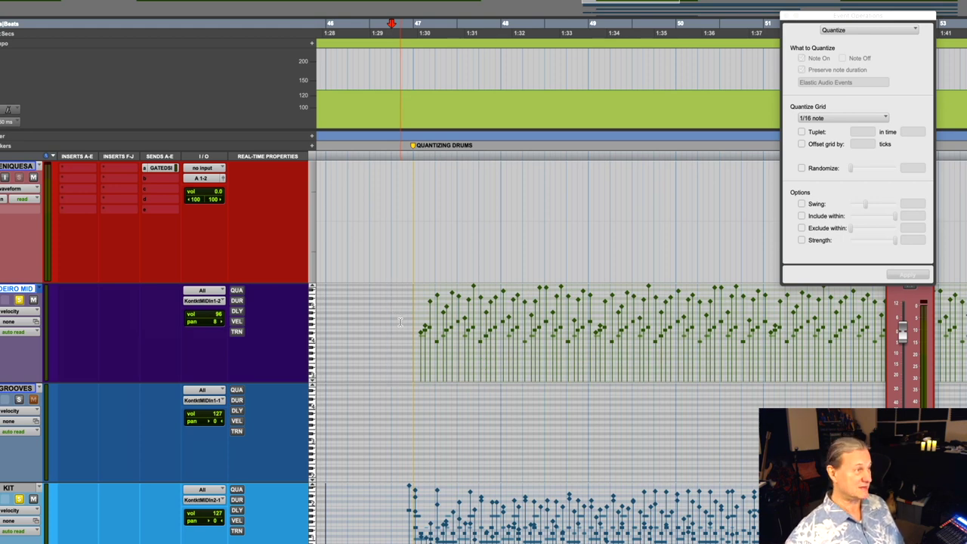
scroll(401, 322, down, 5)
scroll(401, 322, up, 3)
scroll(401, 321, down, 3)
scroll(400, 322, up, 5)
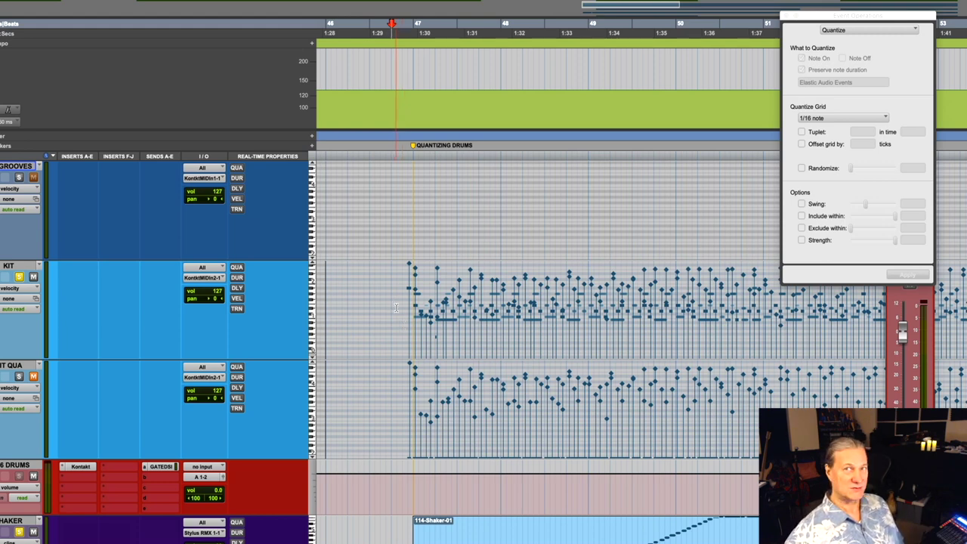
scroll(393, 307, down, 3)
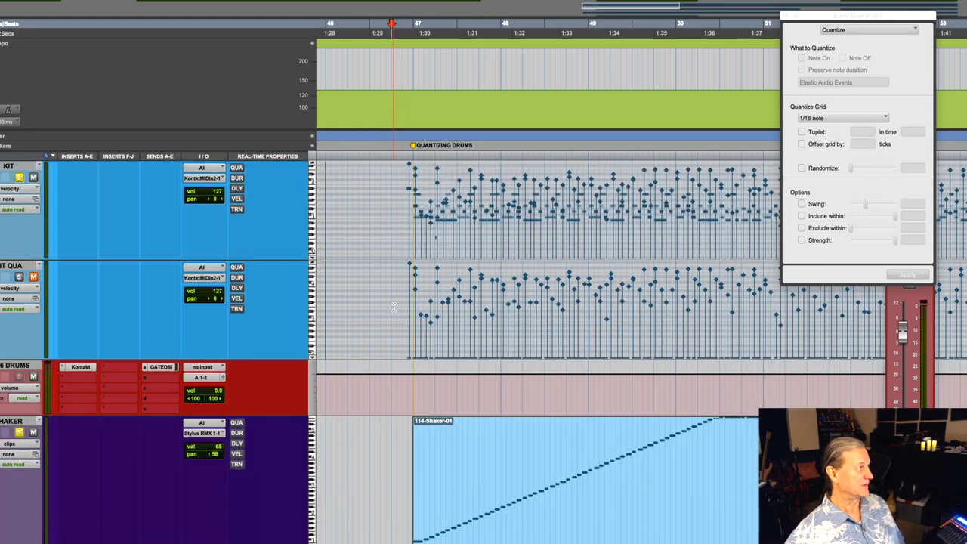
scroll(393, 310, up, 9)
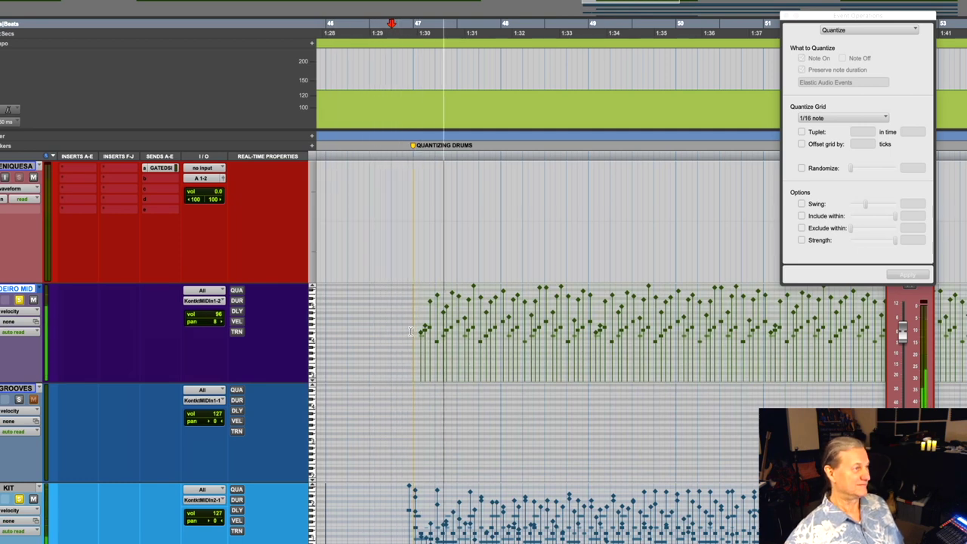
scroll(409, 325, down, 3)
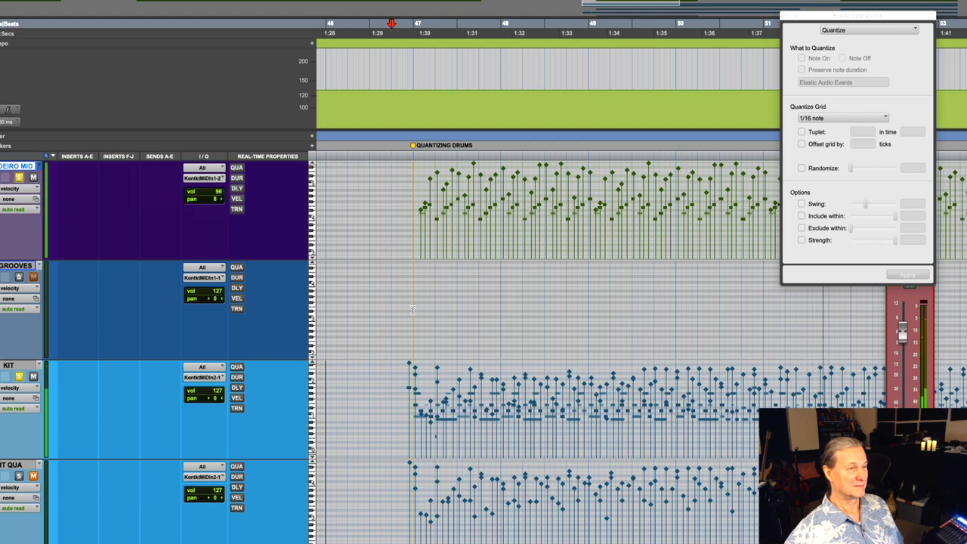
scroll(264, 325, down, 5)
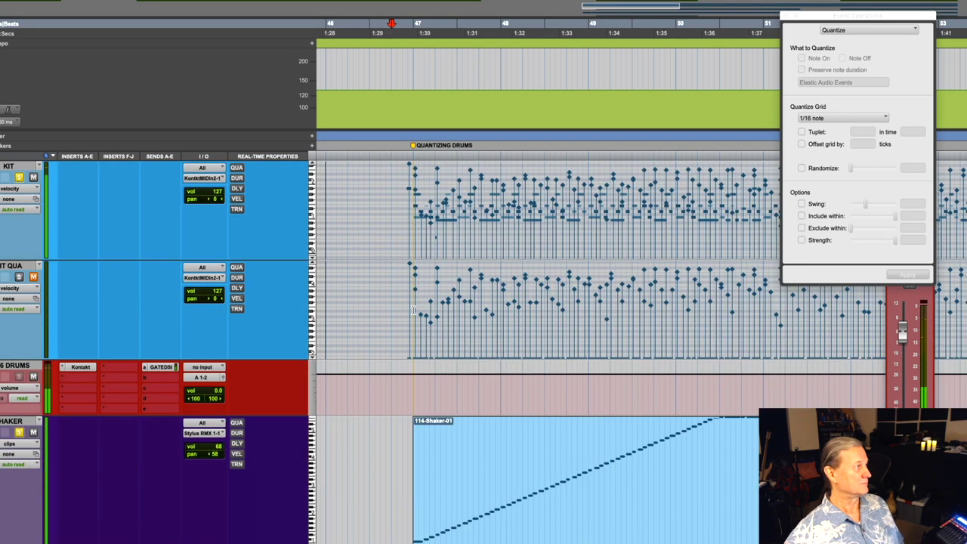
- Set the play start just before the QUANTIZING DRUMS marker and play the straight shaker, bass and Rhodes parts
scroll(264, 324, down, 2)
scroll(411, 304, down, 3)
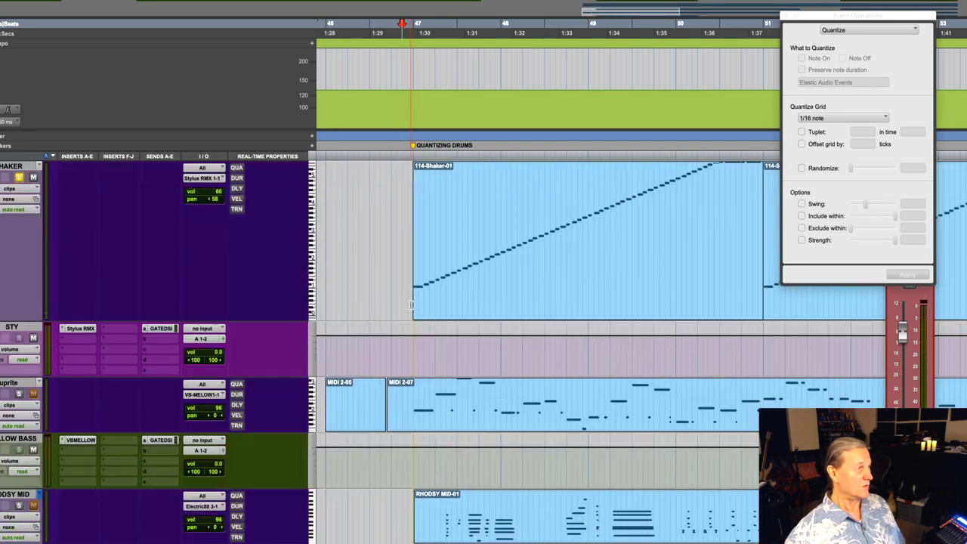
click(403, 355)
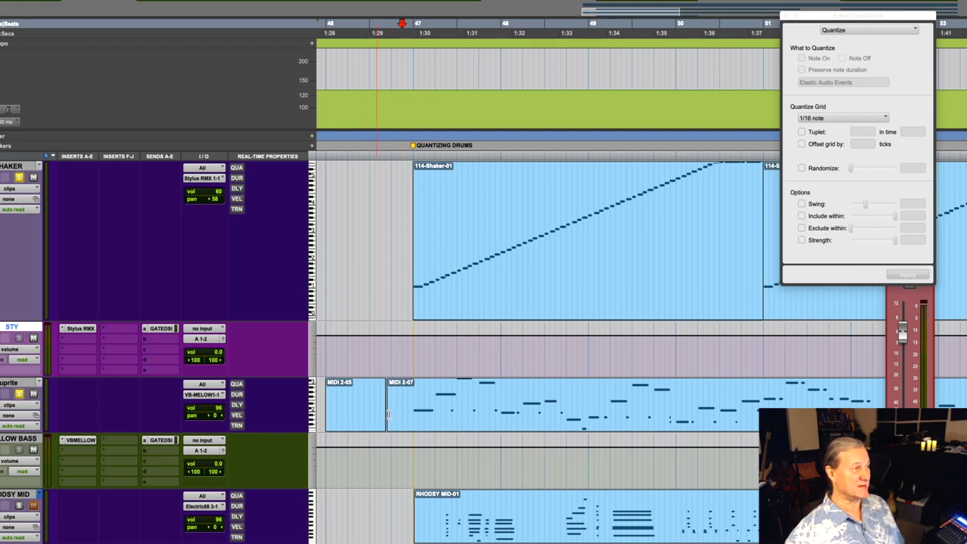
click(407, 352)
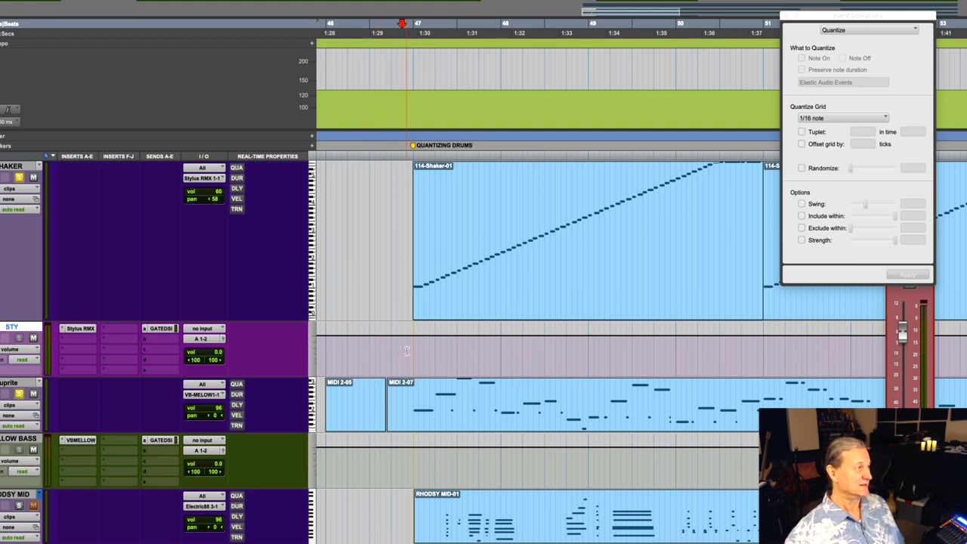
click(400, 356)
click(403, 354)
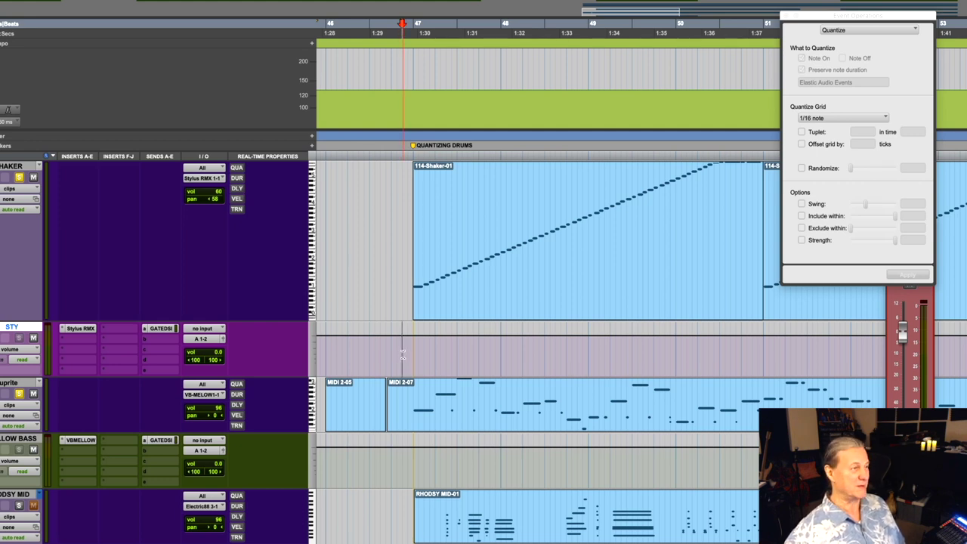
key(space)
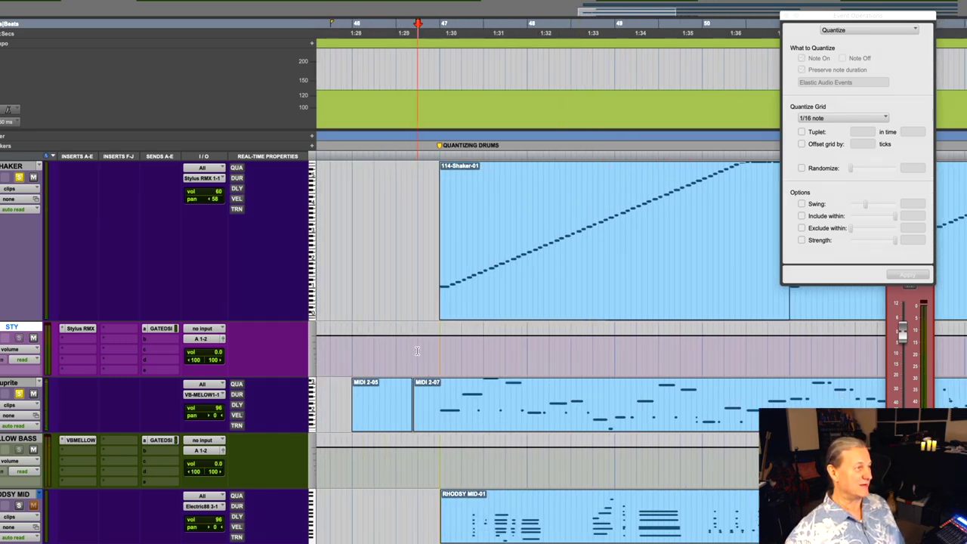
scroll(417, 351, down, 3)
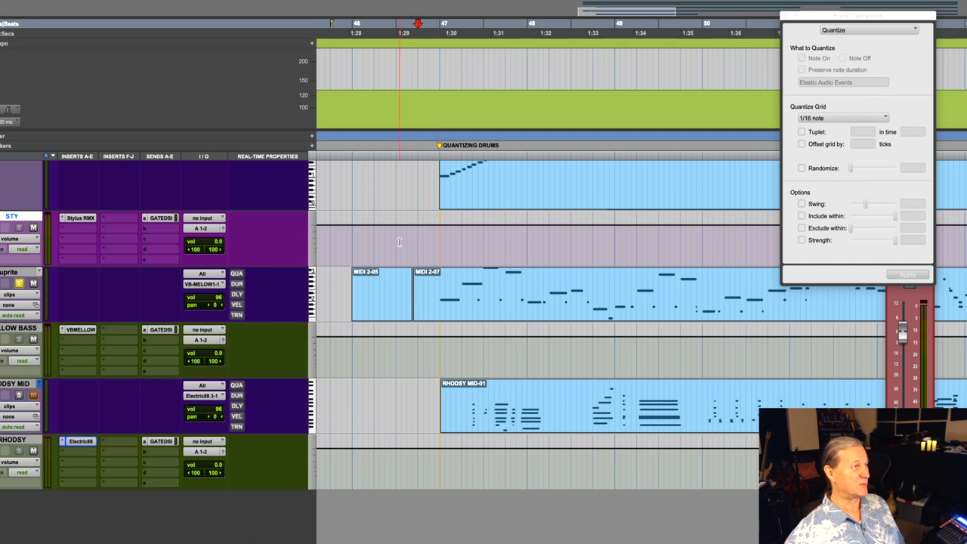
- Select LOW BASS and mark positions near bars 51 and 54 in the RHODSY part during playback
click(401, 353)
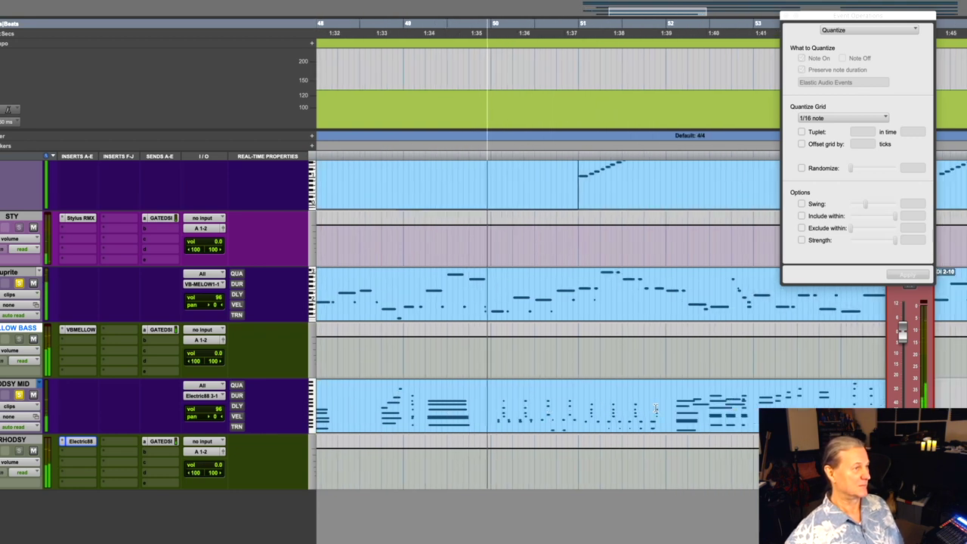
click(498, 396)
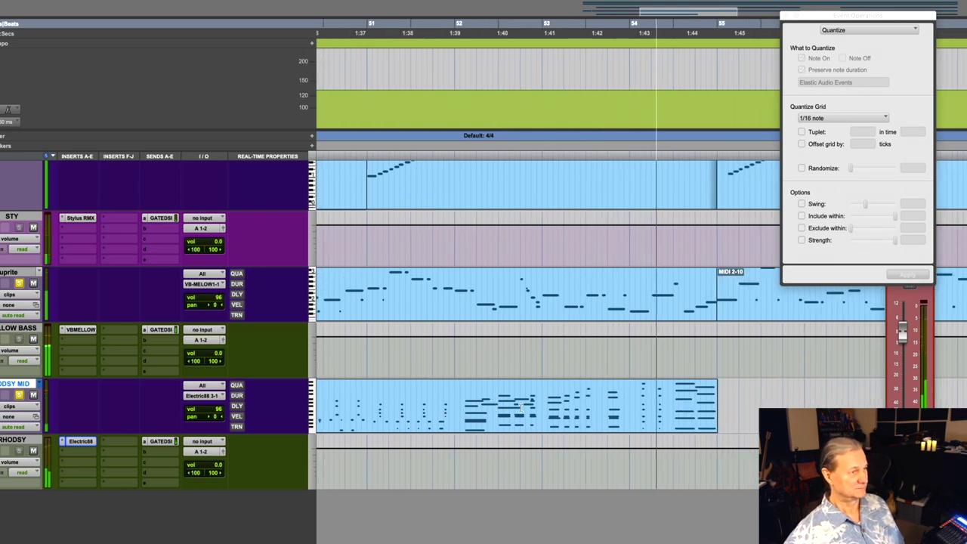
click(520, 408)
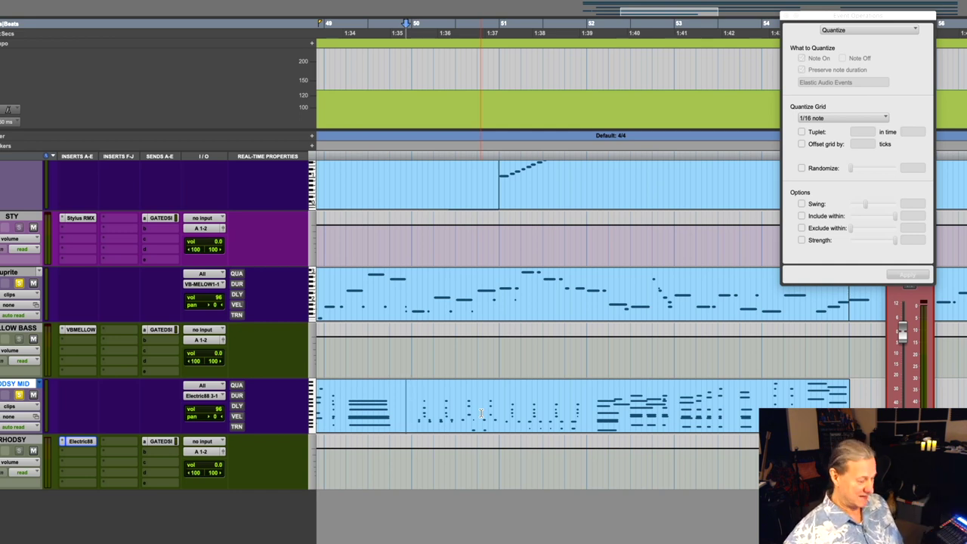
- Select the KIT drum notes from bar 47 onward for the 1/16-note Quantize
scroll(481, 413, down, 2)
scroll(491, 400, right, 4)
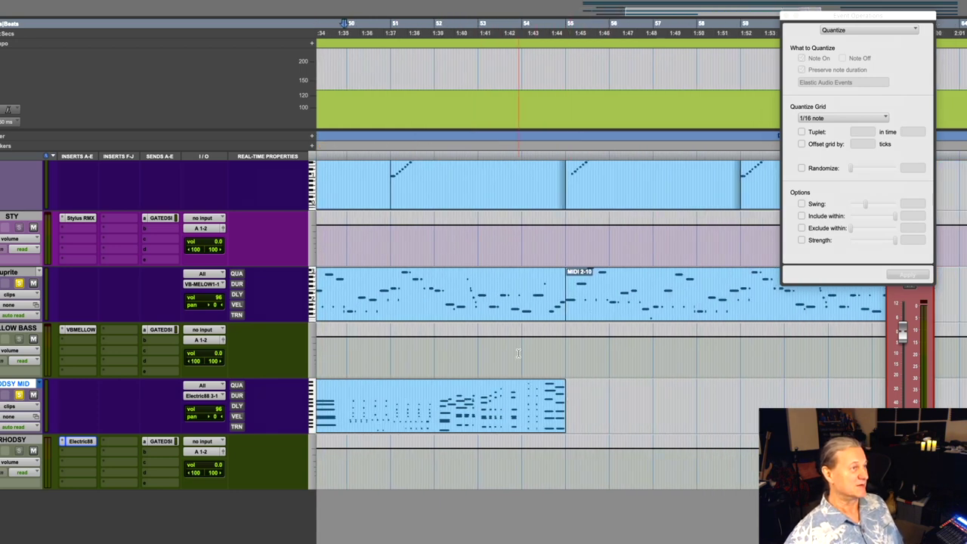
scroll(521, 354, up, 3)
scroll(520, 354, left, 2)
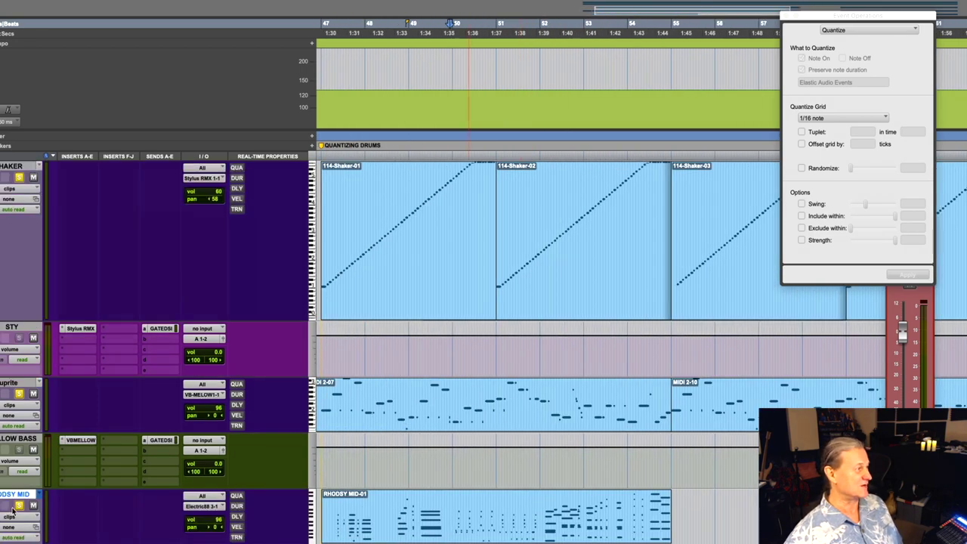
scroll(345, 398, left, 1)
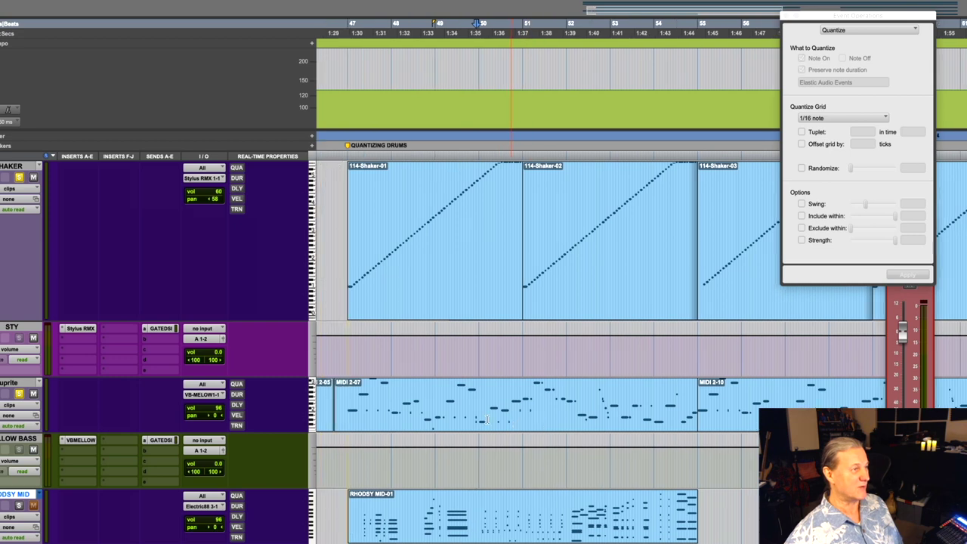
drag(345, 398, 697, 216)
scroll(529, 317, up, 5)
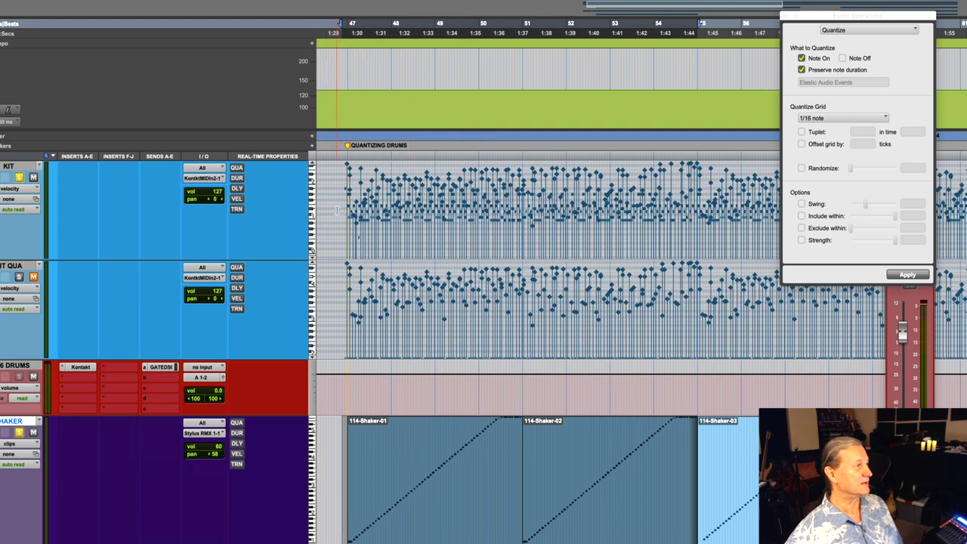
shift+click(337, 211)
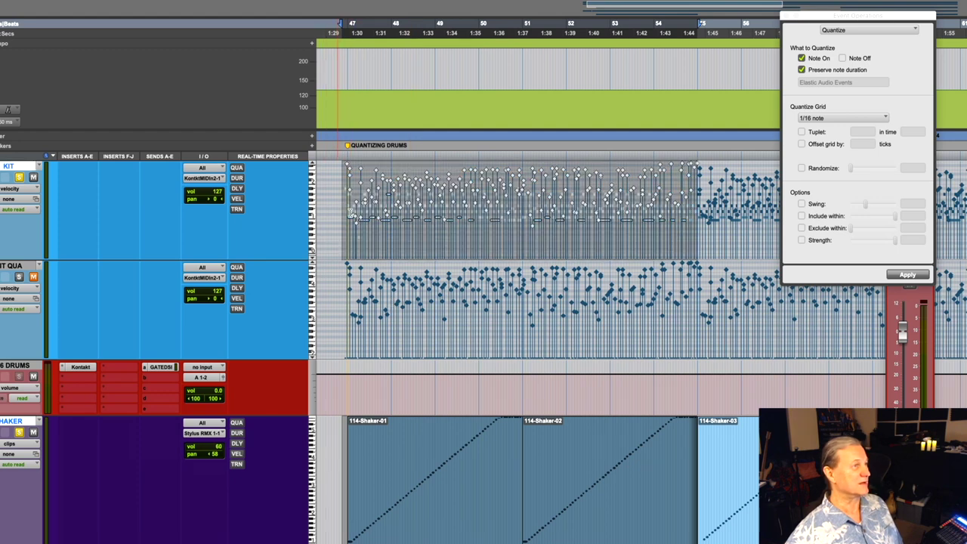
- Quantize the selected KIT notes to straight 1/16 notes and play the result
click(907, 275)
scroll(720, 290, up, 3)
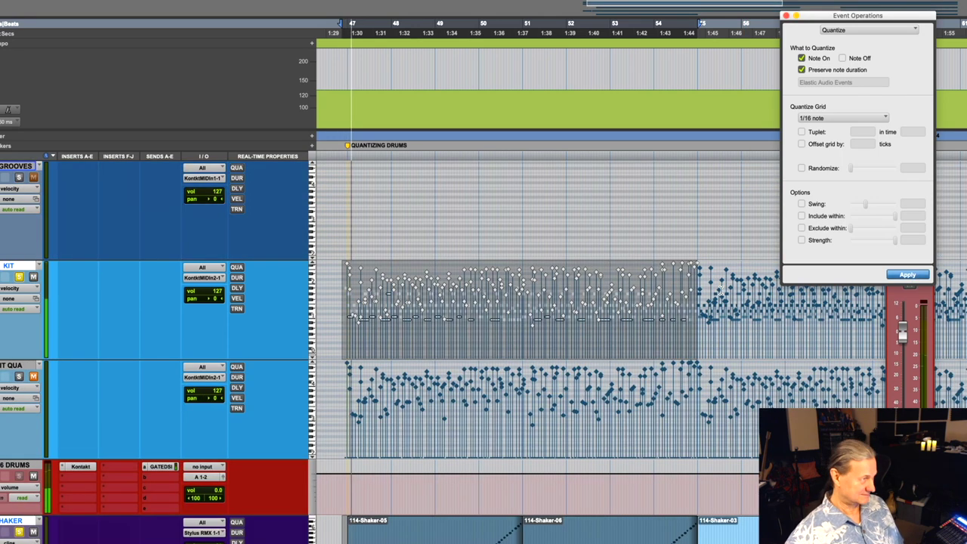
key(space)
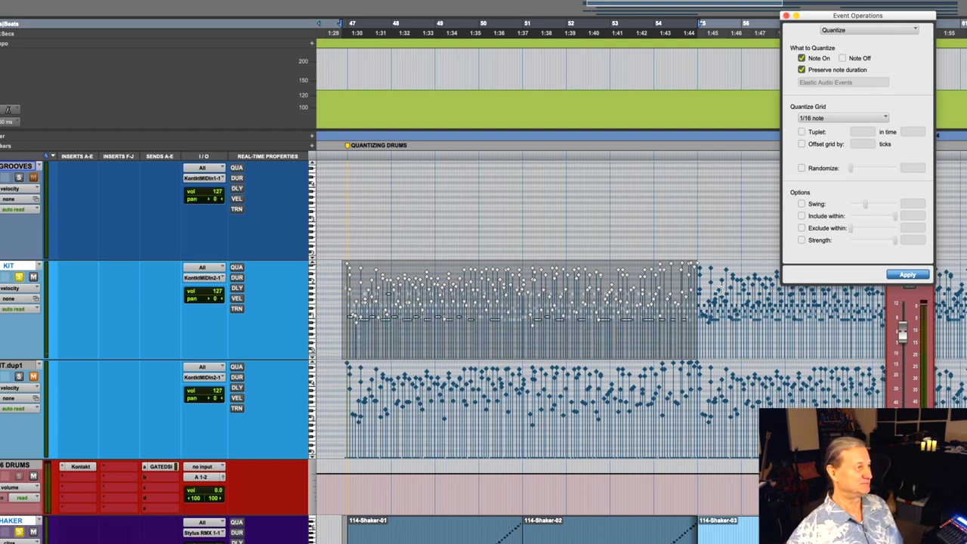
- Play back the 1/16-quantized drums to compare, then stop playback
key(space)
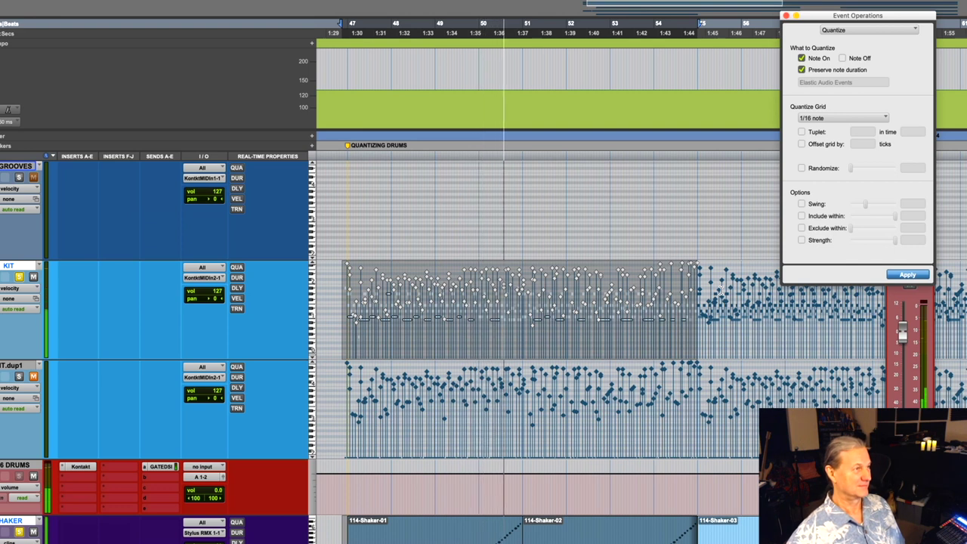
key(space)
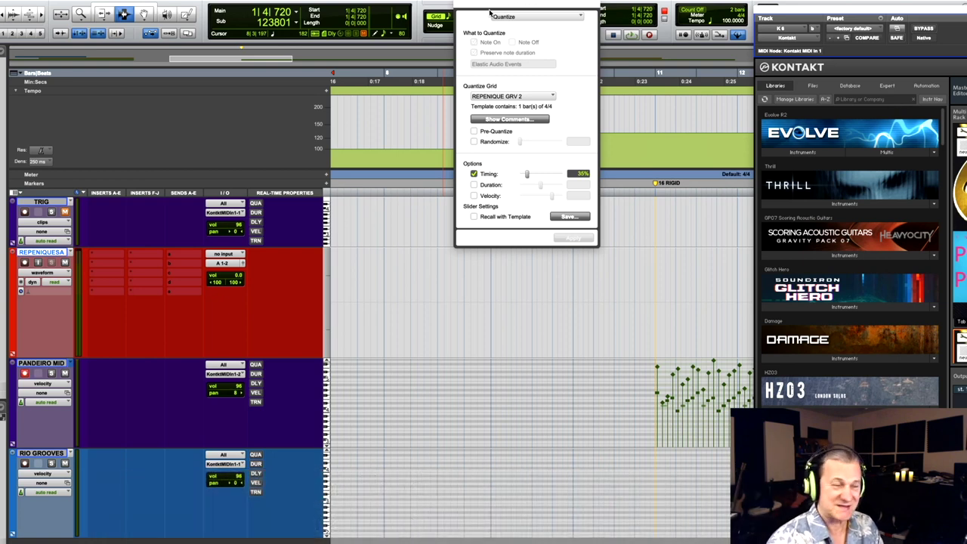
- Play the repinique audio against the pandeiro MIDI part, then stop
scroll(519, 313, right, 10)
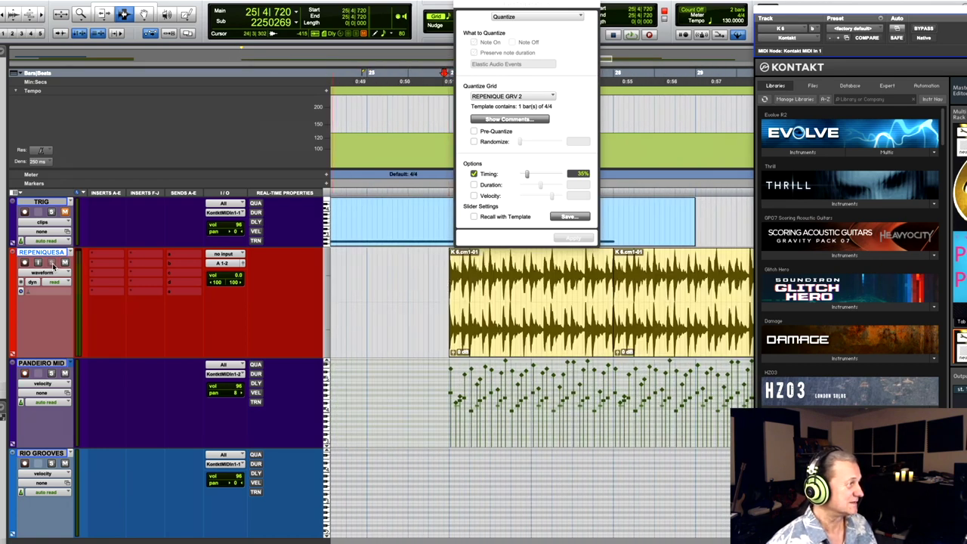
key(space)
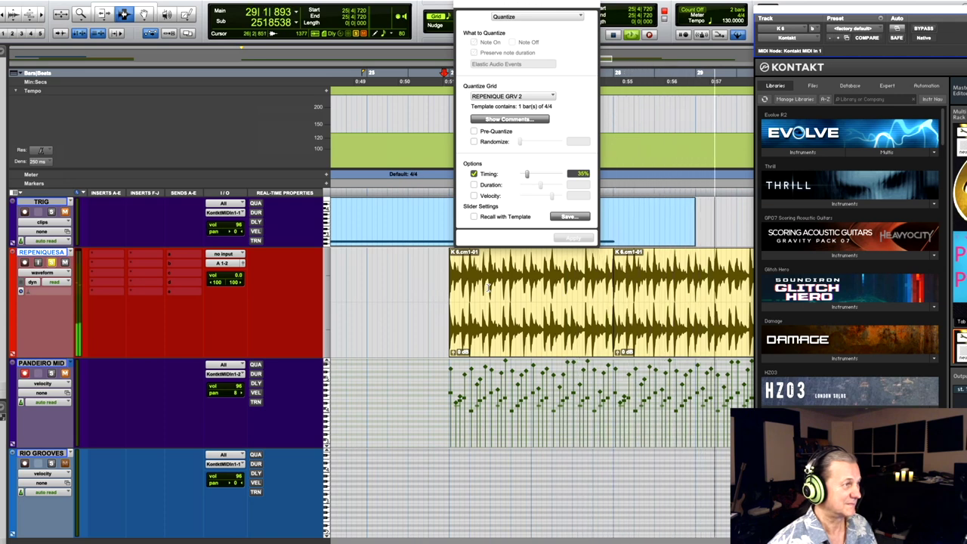
key(space)
- Set the play start at the later repinique clip at bar 41
scroll(558, 330, right, 10)
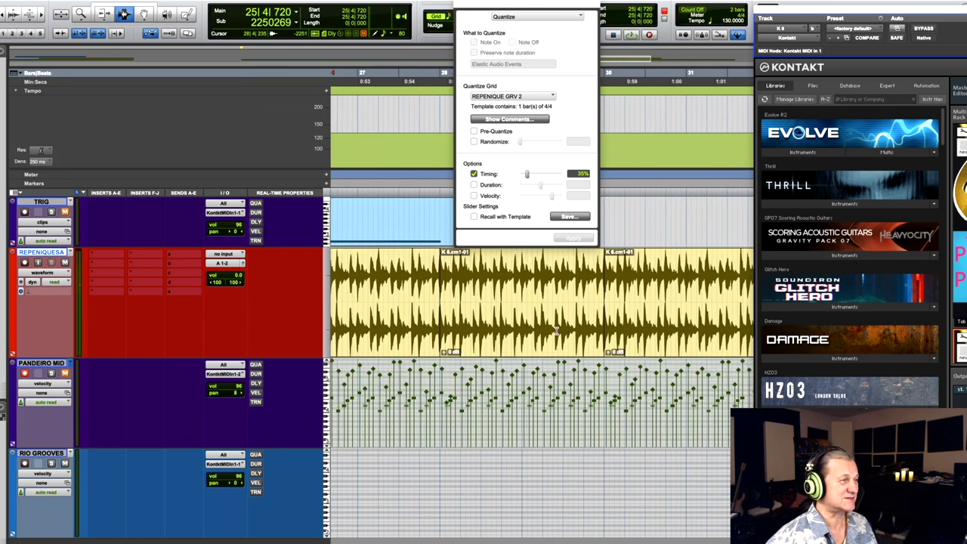
scroll(557, 330, right, 12)
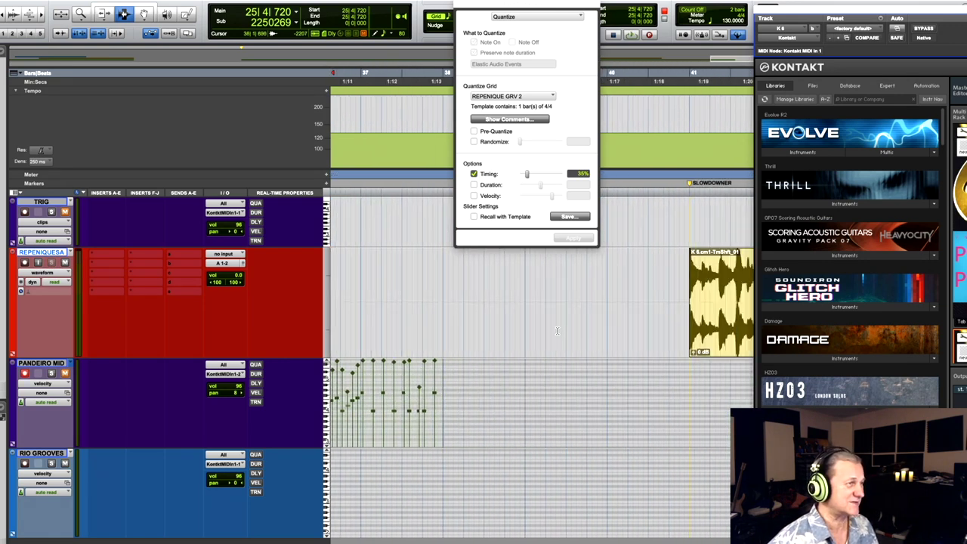
click(514, 297)
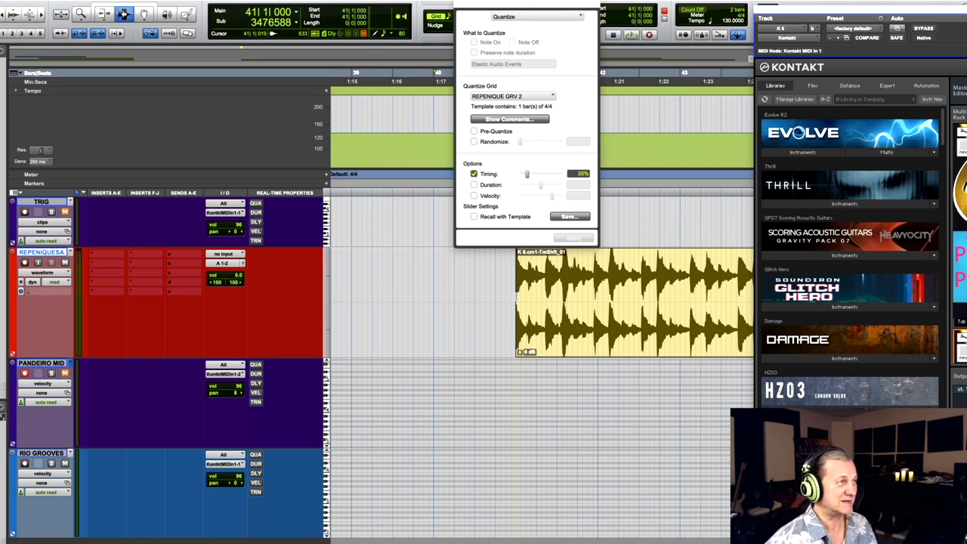
- Move the Quantize window left and play the repinique clip from bar 41
drag(517, 7, 424, 12)
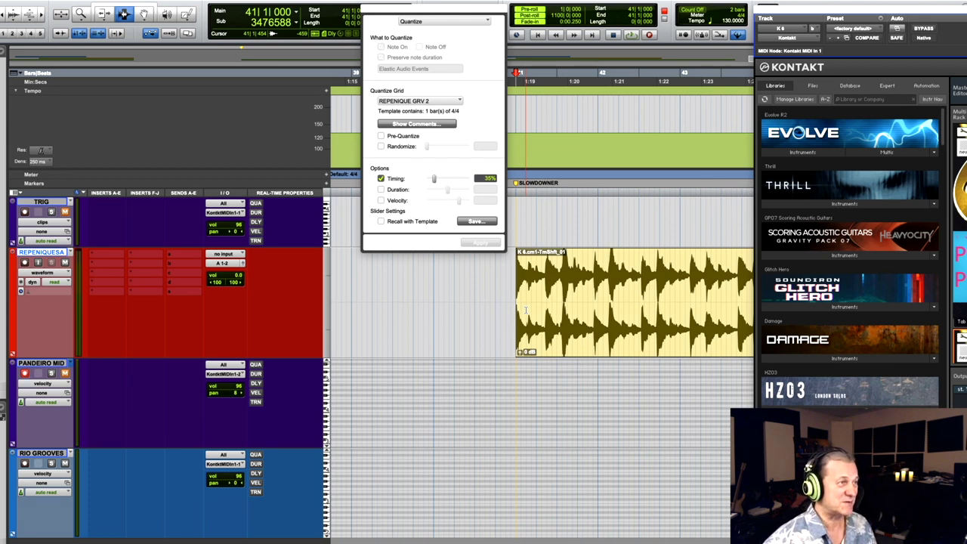
key(space)
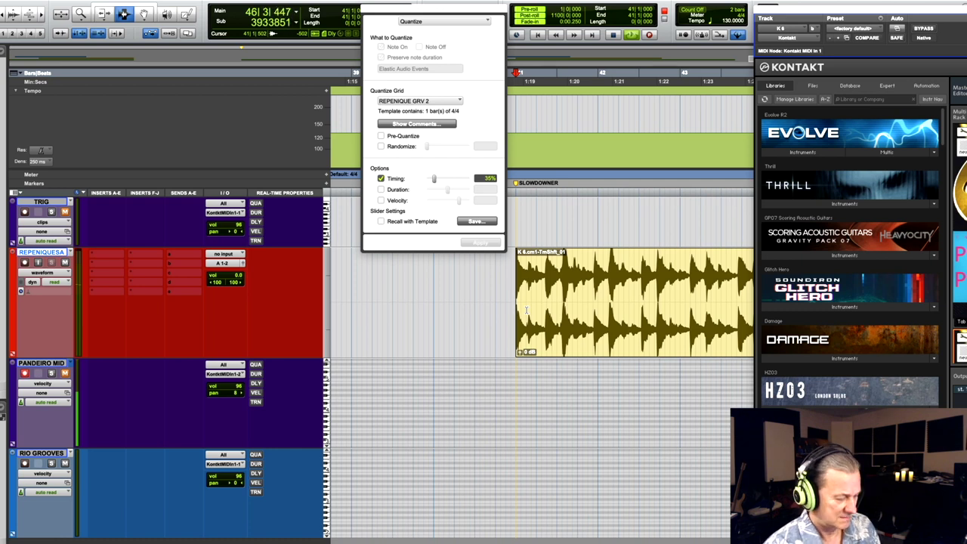
key(space)
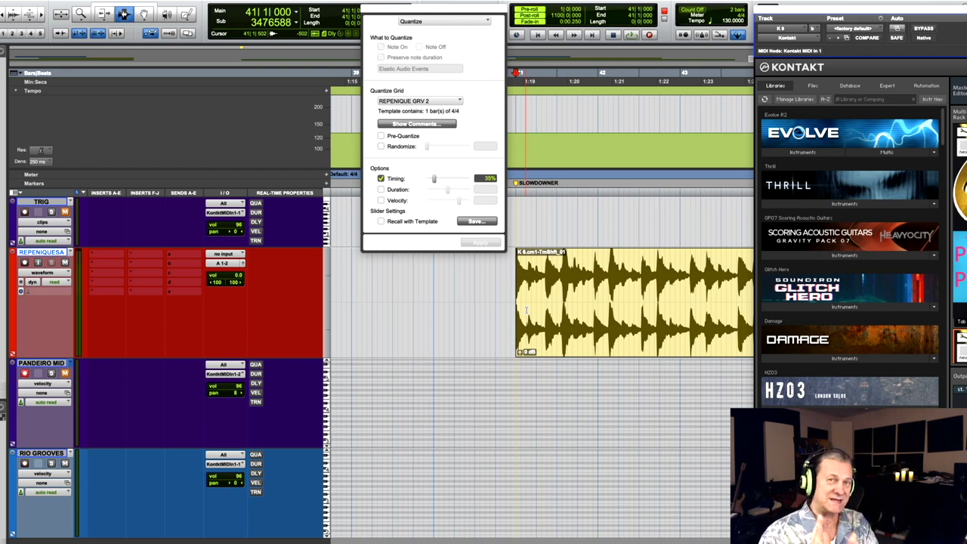
- Return to the bar 30 section where repinique audio and pandeiro MIDI overlap
key(alt+Tab)
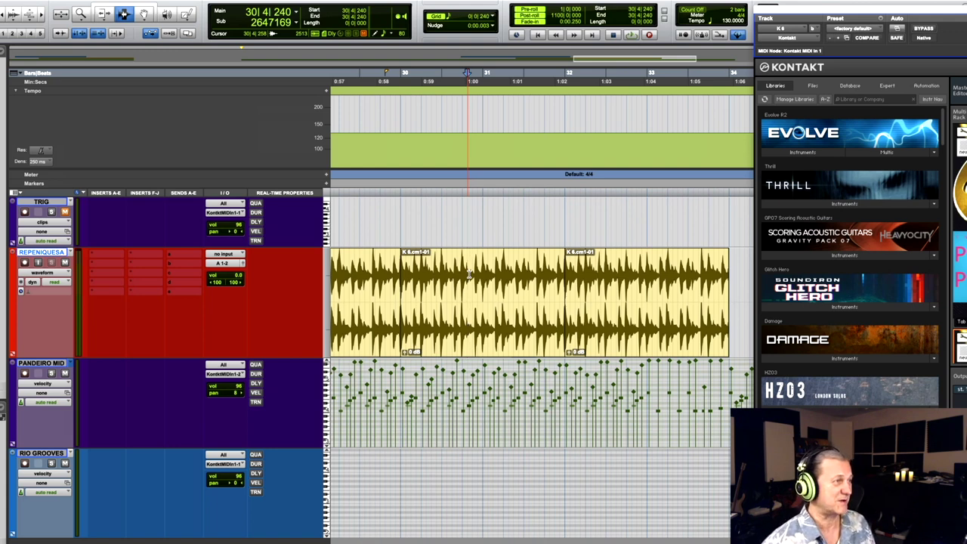
- Play the repinique and pandeiro together from bar 30, then stop
key(space)
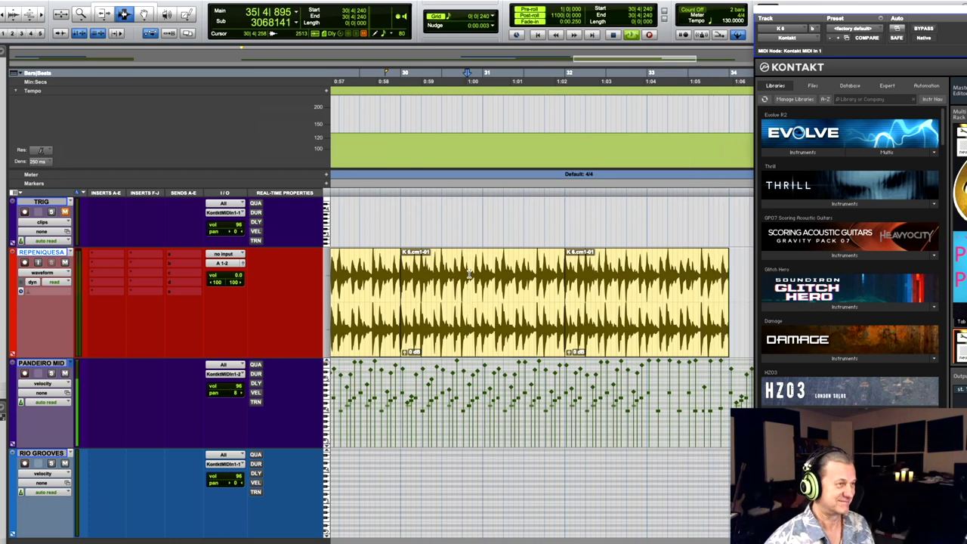
key(space)
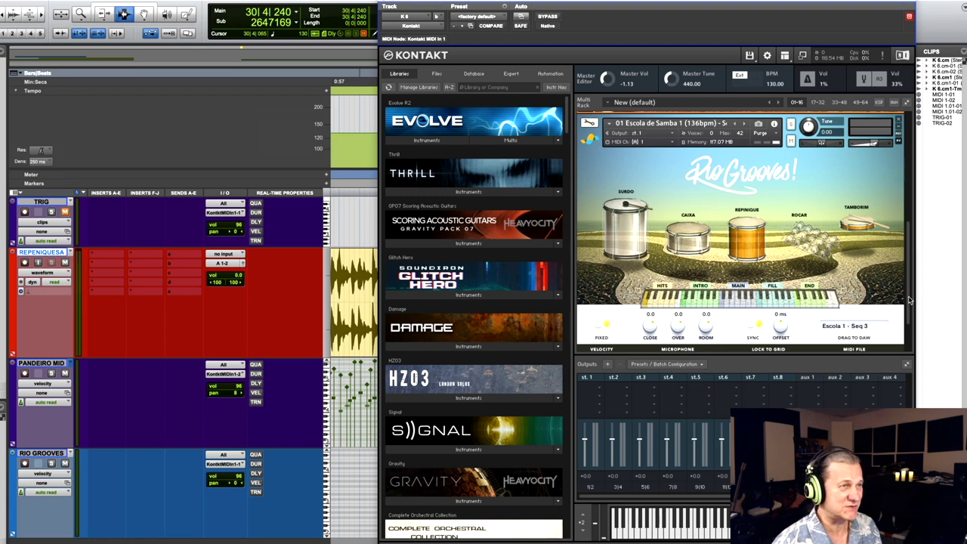
- Scroll the Kontakt rack down to the PANDEIRO CSP V 1.0 instruments
drag(909, 300, 912, 147)
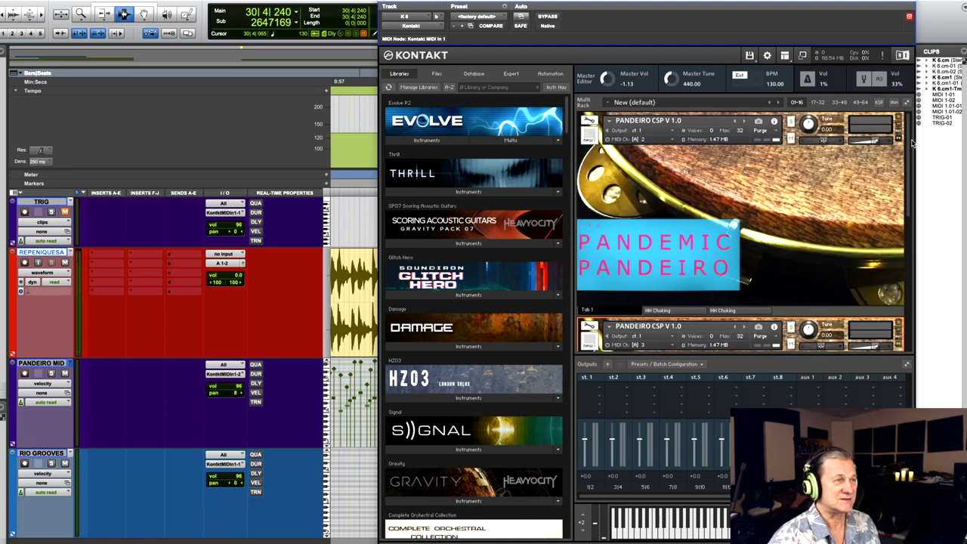